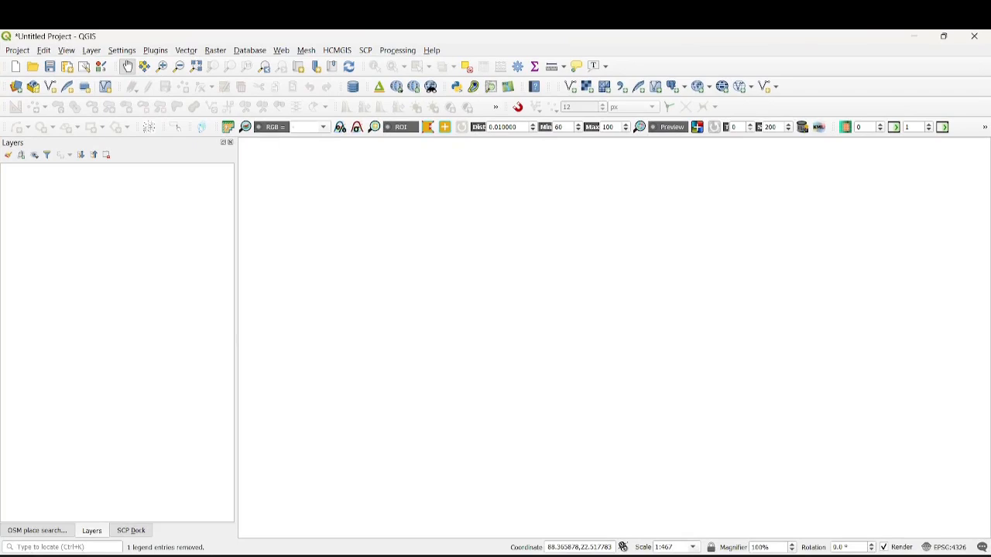
# Add the raster sagar.jpg from the Georeferencing_Image to Map folder as a layer in the project.
pyautogui.click(589, 88)
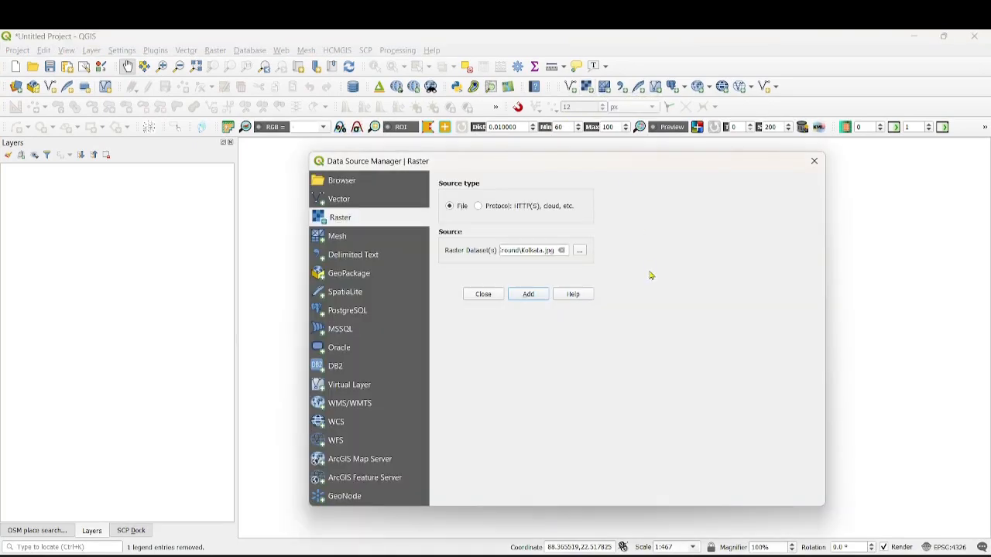
pyautogui.click(579, 252)
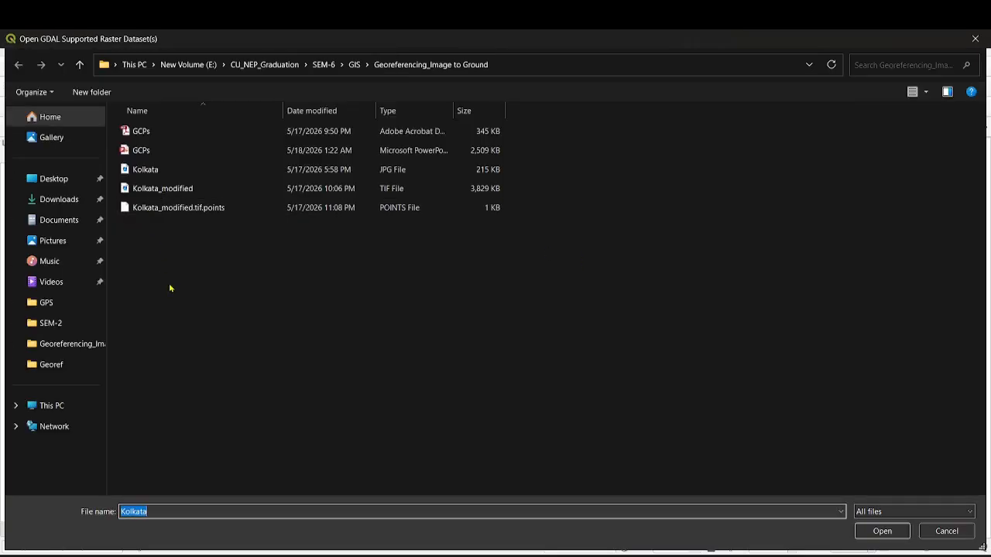
pyautogui.click(354, 65)
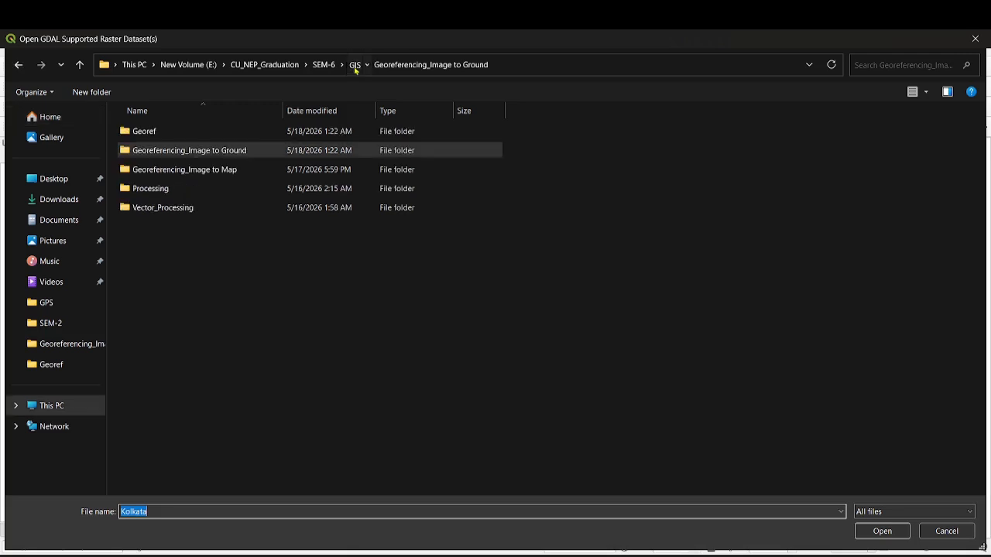
pyautogui.click(216, 174)
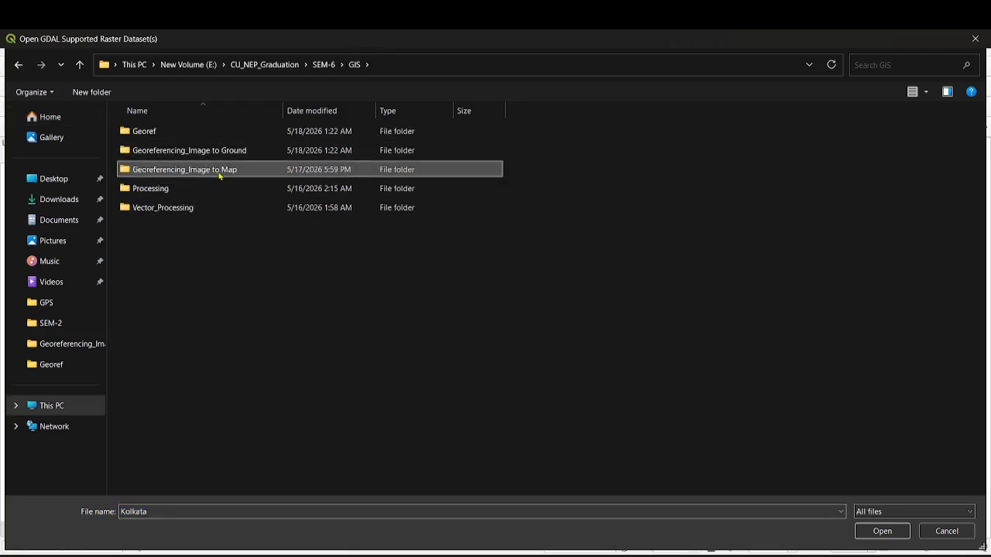
pyautogui.doubleClick(221, 172)
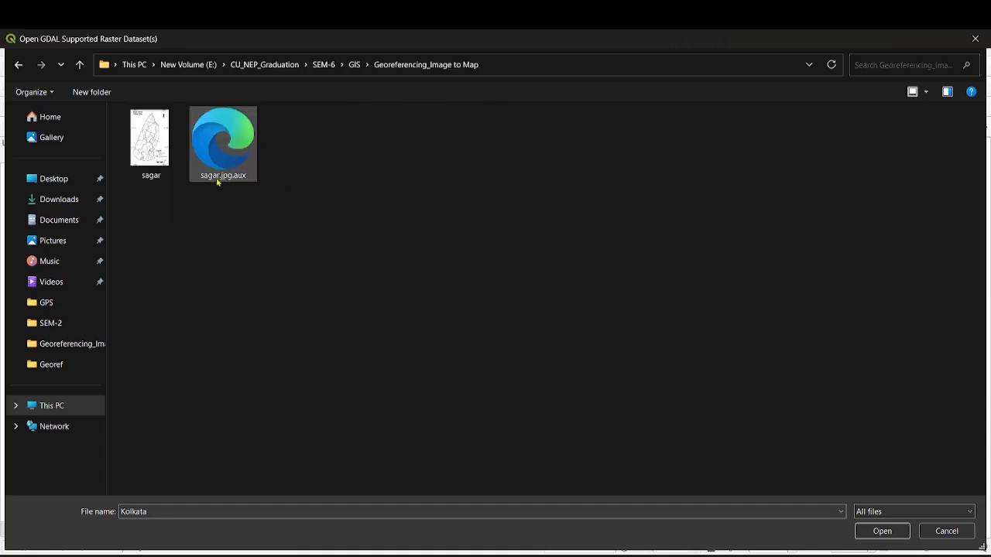
pyautogui.click(156, 143)
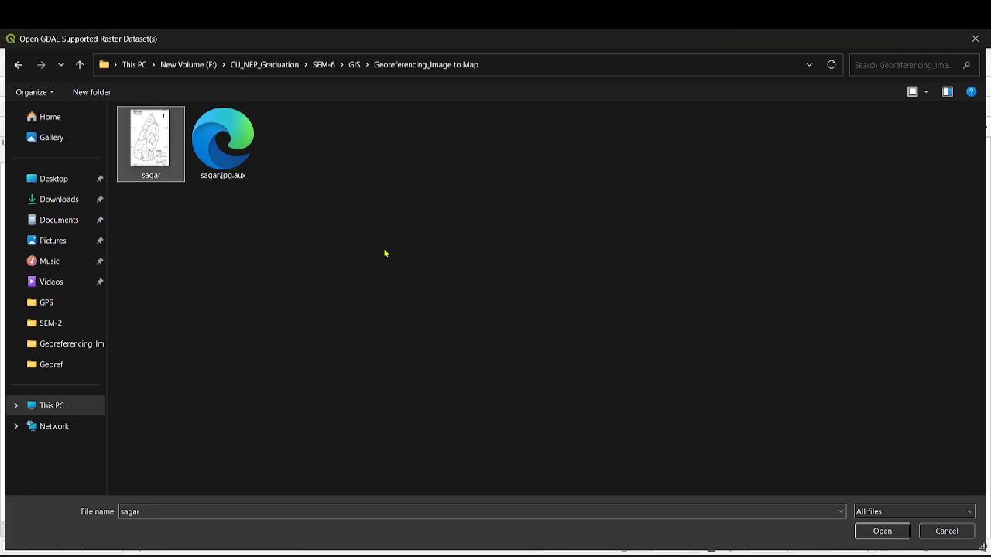
pyautogui.click(879, 531)
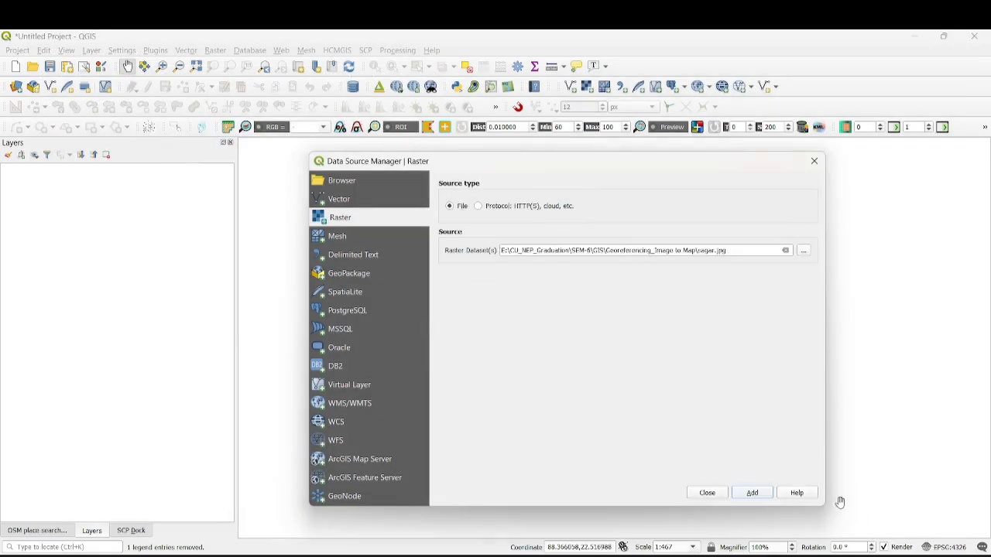
pyautogui.click(750, 498)
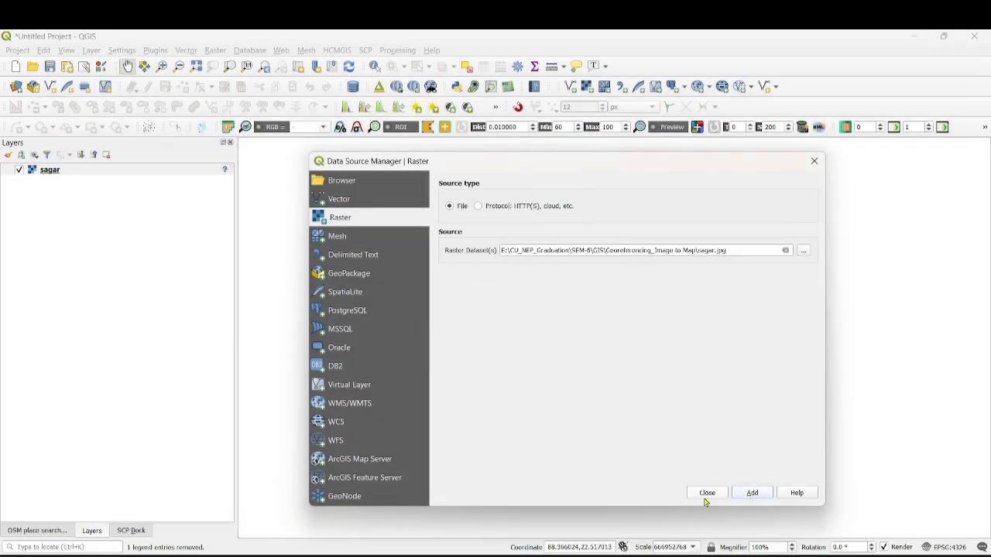
pyautogui.click(706, 493)
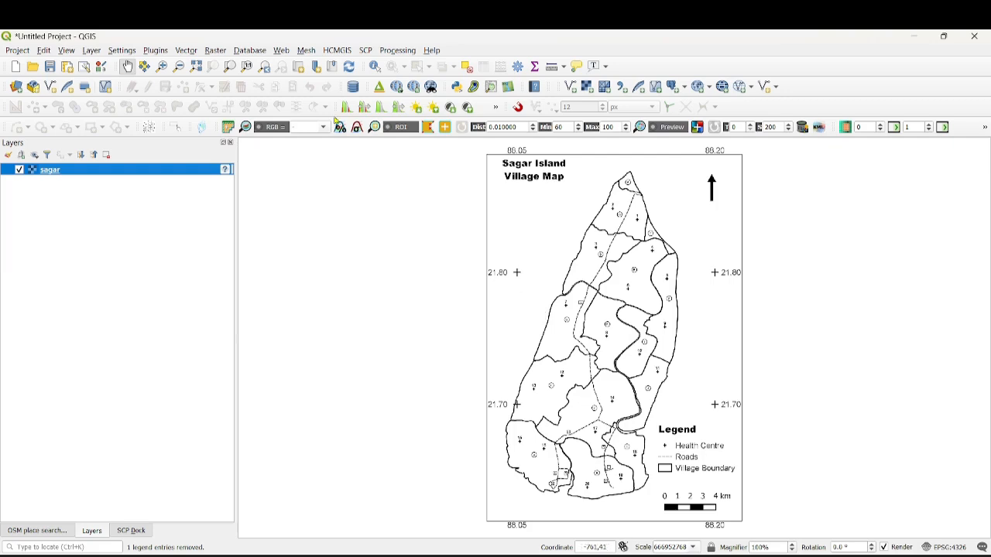
# Start the Georeferencer and load sagar.jpg from the Georeferencing_Image to Map folder into it.
pyautogui.click(222, 51)
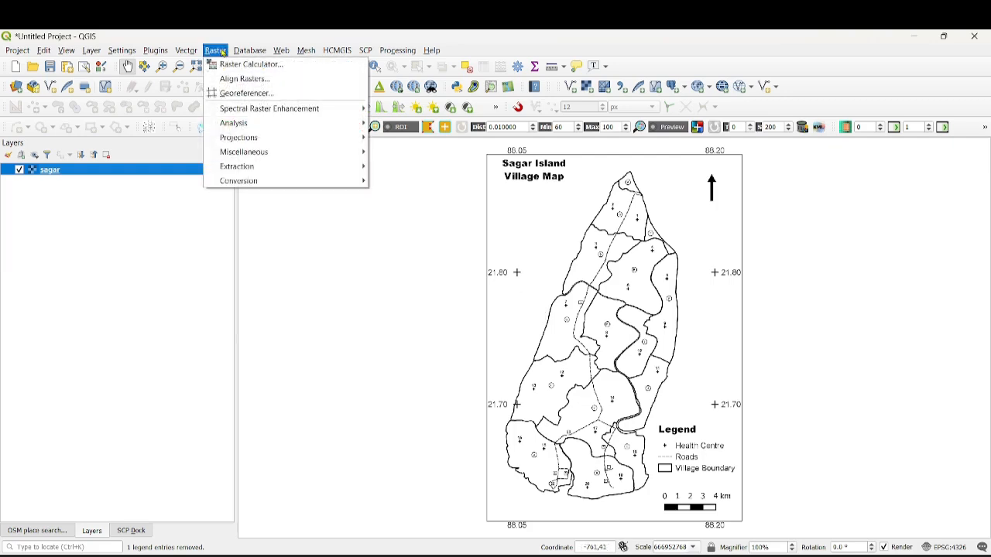
pyautogui.click(255, 94)
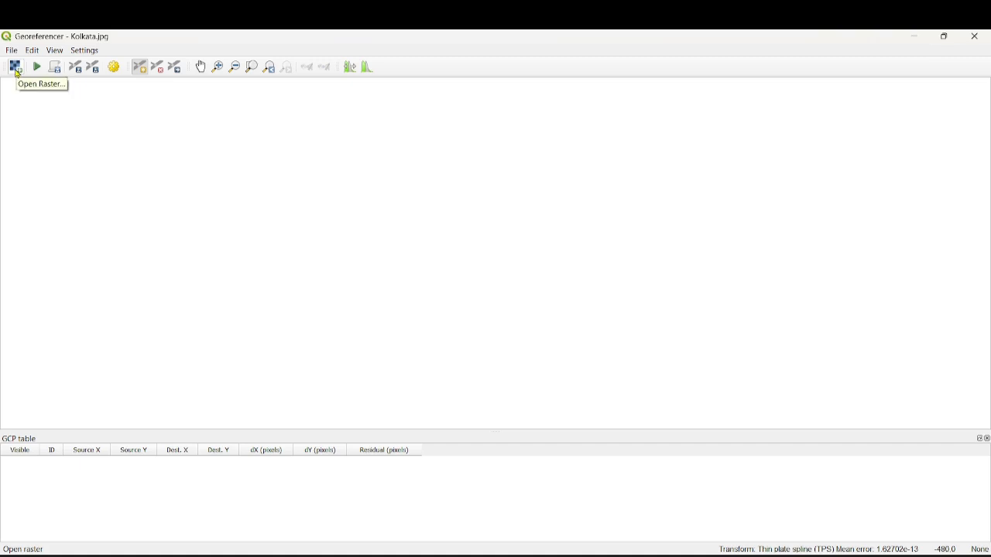
pyautogui.click(16, 68)
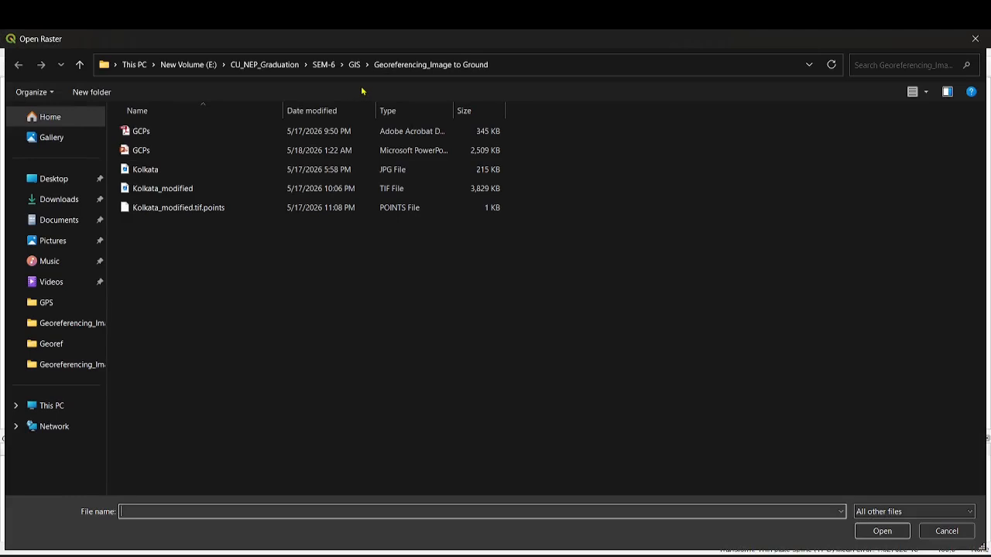
pyautogui.click(354, 65)
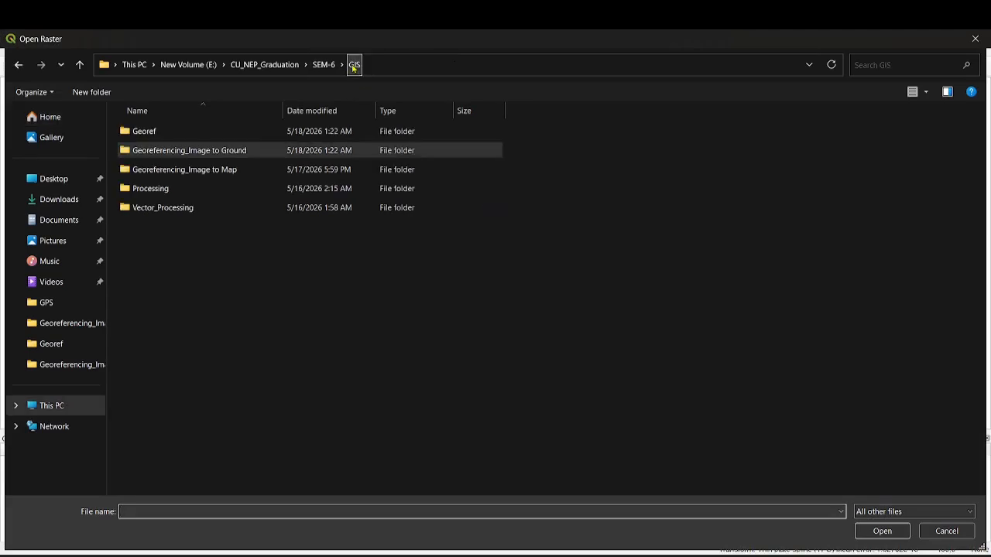
pyautogui.doubleClick(161, 170)
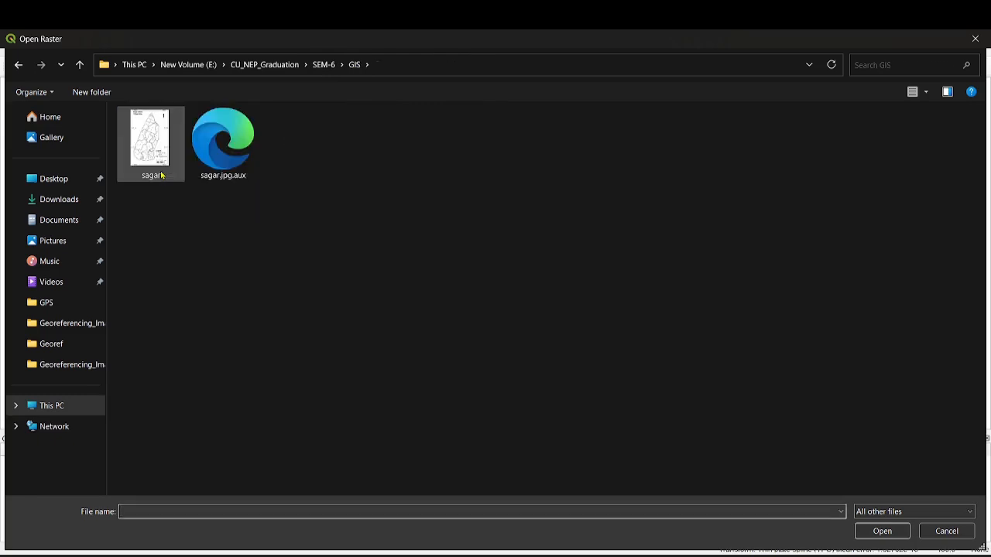
pyautogui.click(148, 145)
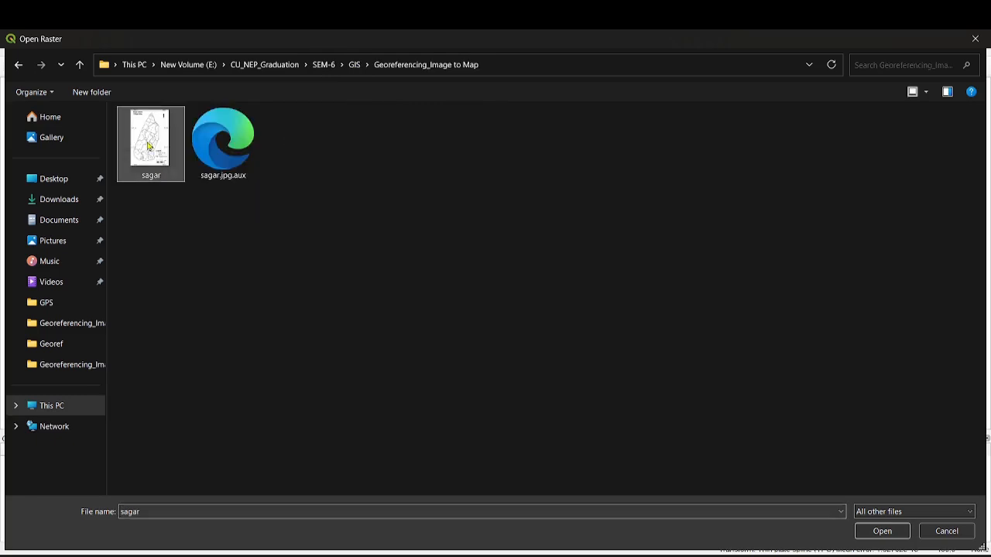
pyautogui.click(875, 532)
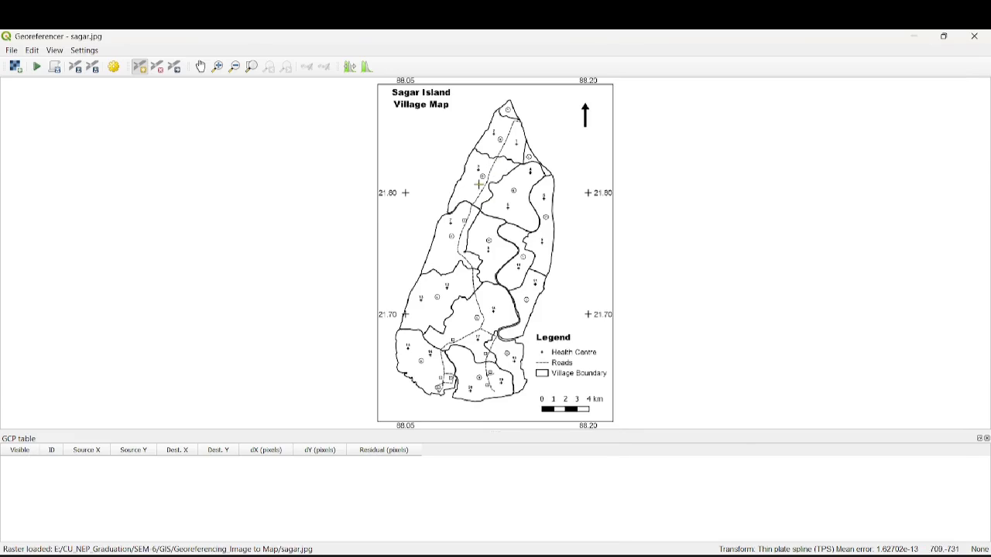
# Add a ground control point on the map's upper-left grid cross with X 88.05 and Y 21.80.
pyautogui.click(141, 71)
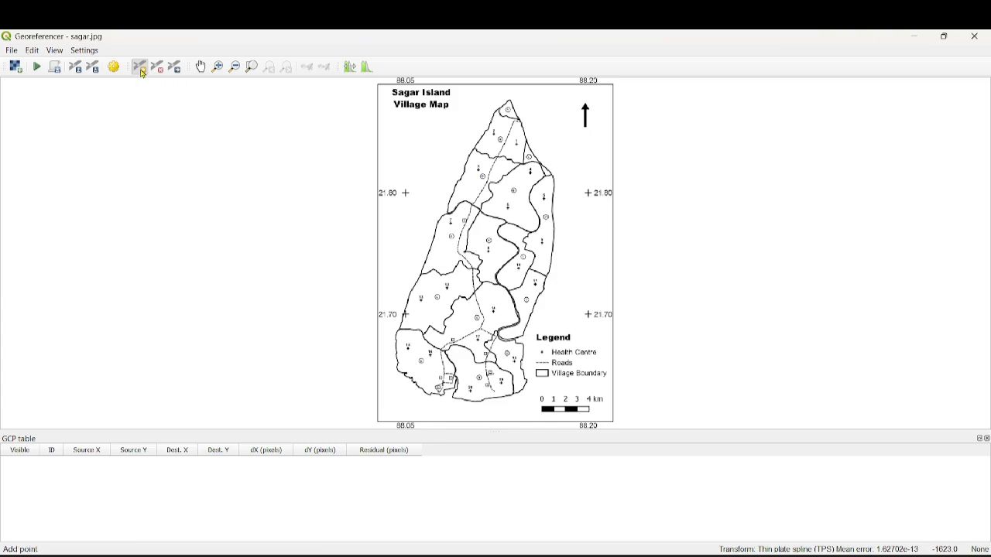
pyautogui.scroll(1, 407, 192)
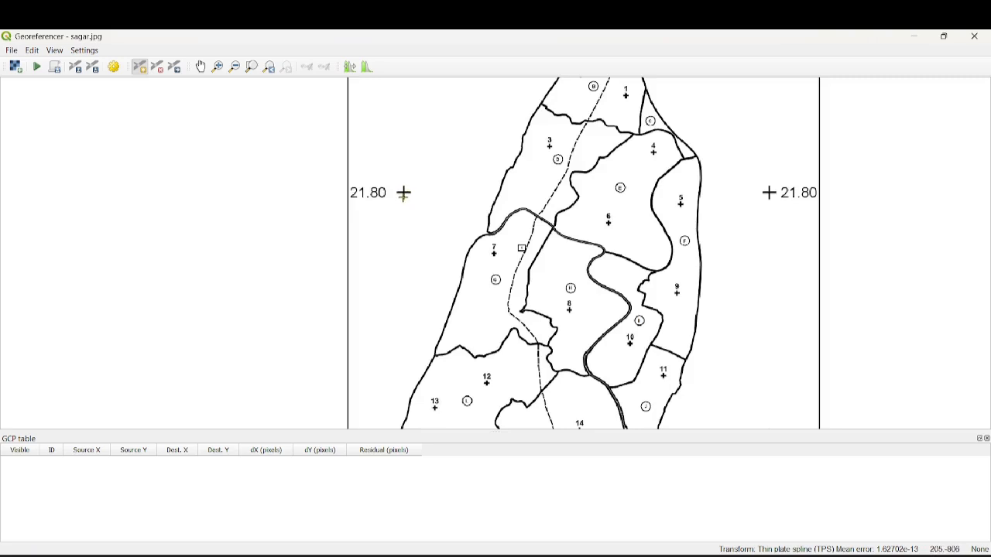
pyautogui.click(200, 68)
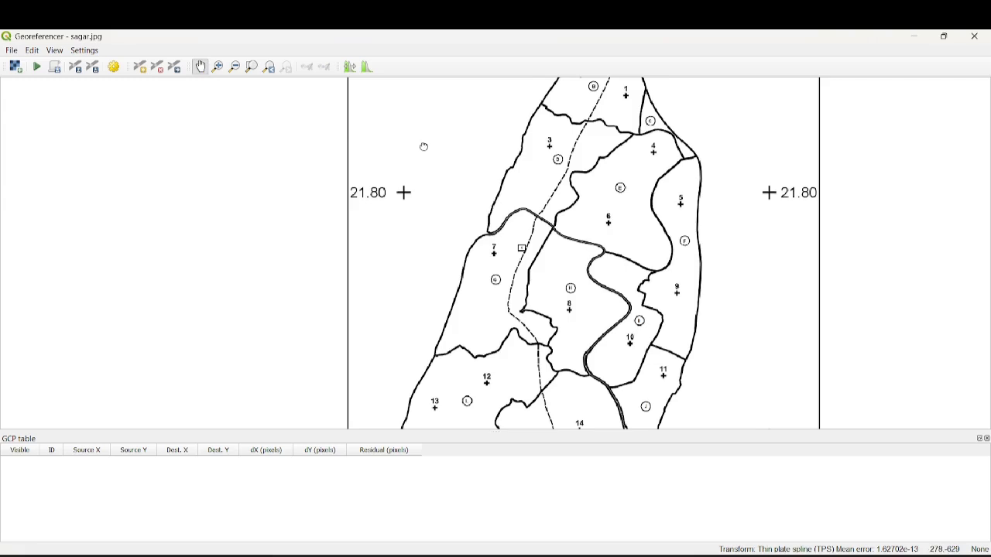
pyautogui.moveTo(423, 148); pyautogui.dragTo(426, 230)
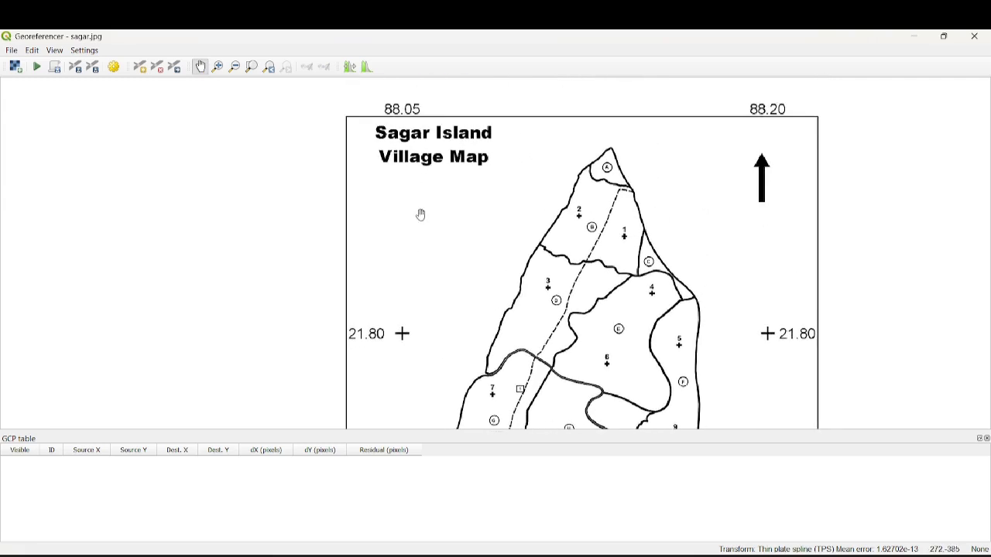
pyautogui.click(140, 68)
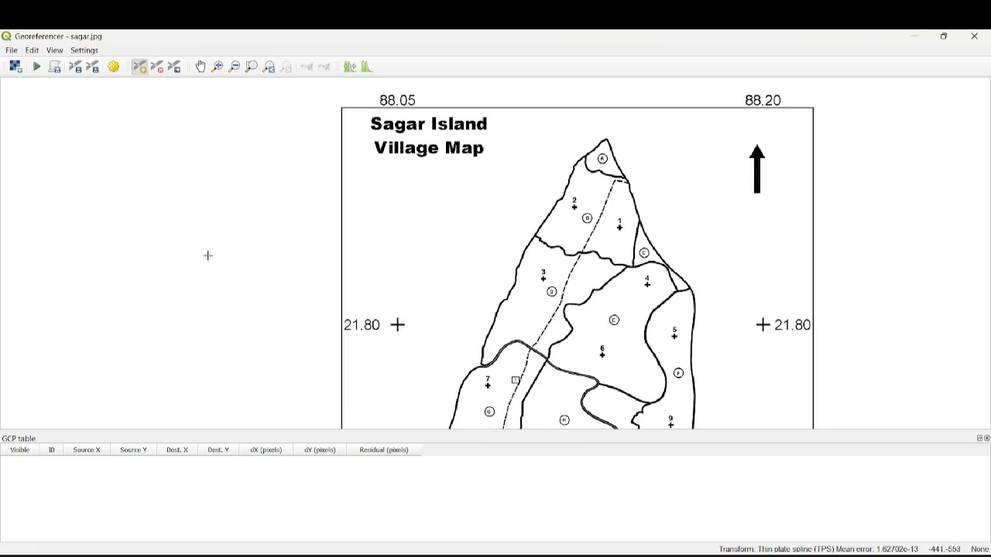
pyautogui.click(397, 324)
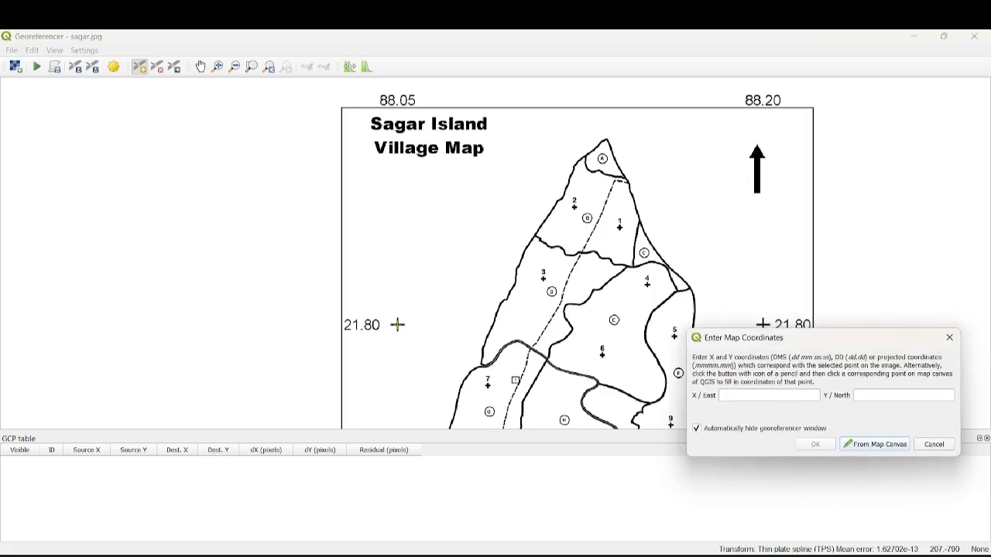
pyautogui.click(751, 396)
pyautogui.click(879, 396)
pyautogui.write('21.80')
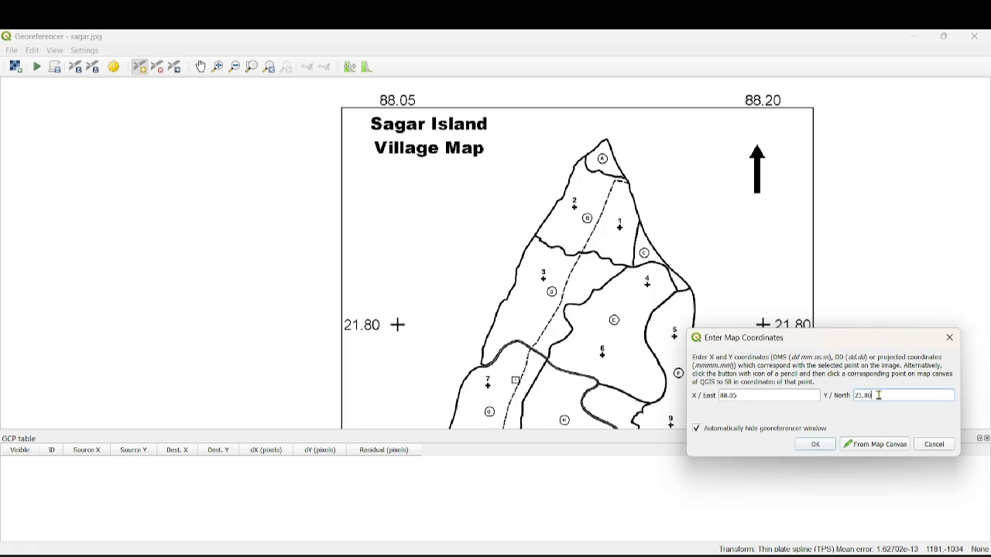
pyautogui.click(815, 446)
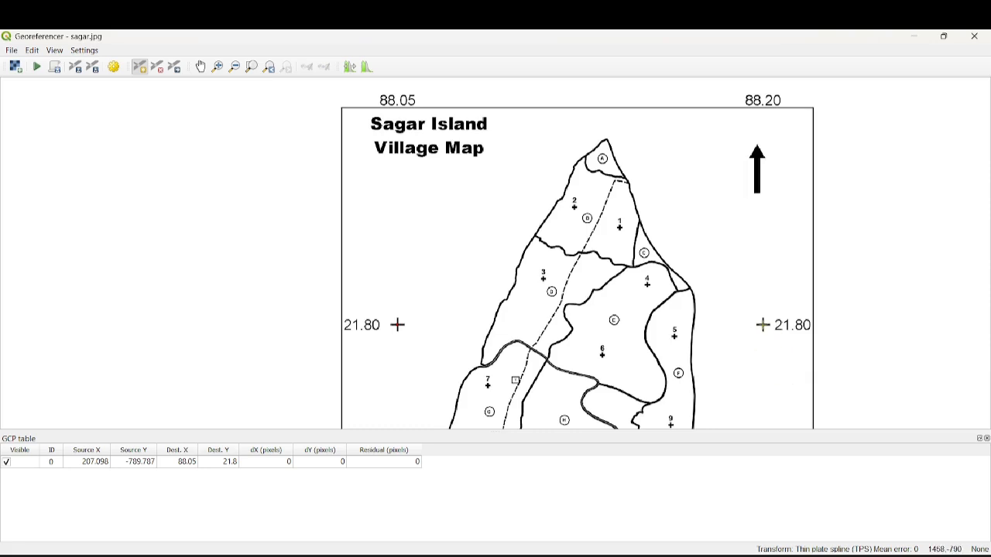
# Add a ground control point on the map's upper-right grid cross with X 88.20 and Y 21.80.
pyautogui.click(763, 325)
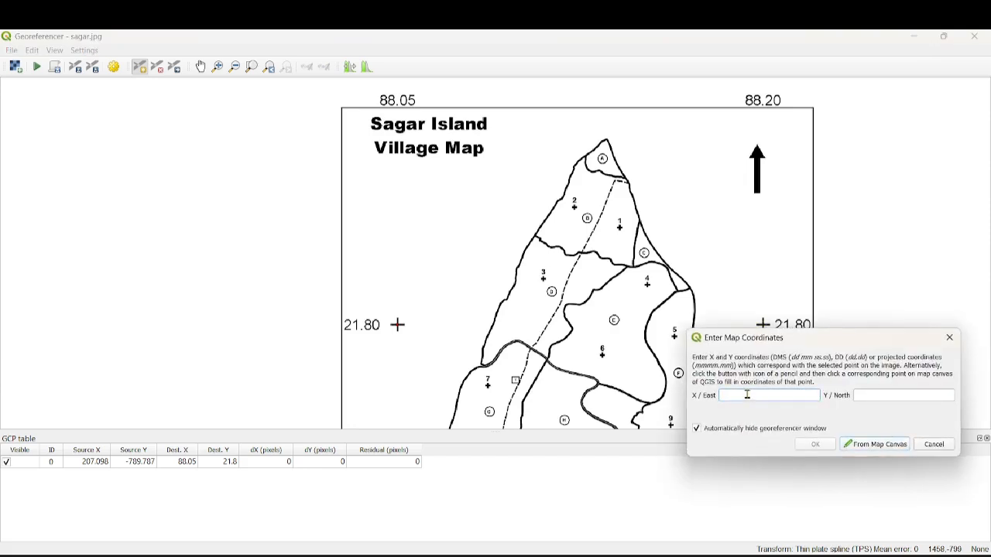
pyautogui.moveTo(761, 339); pyautogui.dragTo(762, 363)
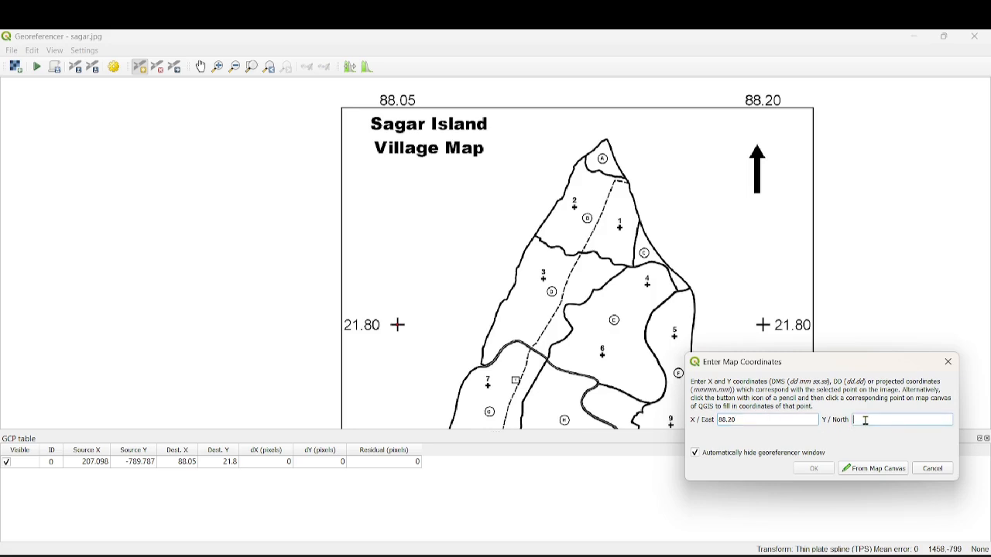
pyautogui.write('21.80')
pyautogui.click(813, 468)
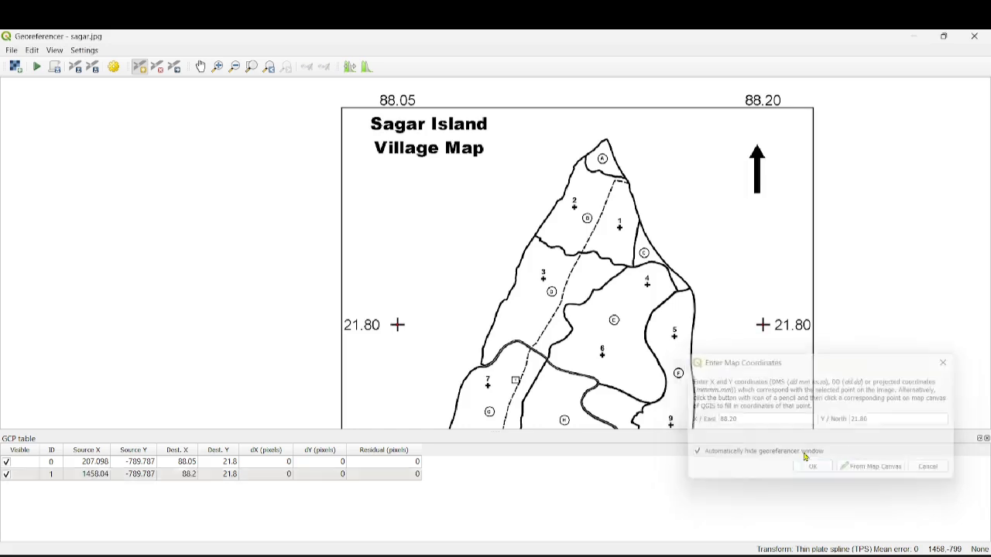
# Examine the map's longitude labels and its 21.80 and 21.70 grid crosses to identify the coordinates of the lower-right cross.
pyautogui.click(200, 66)
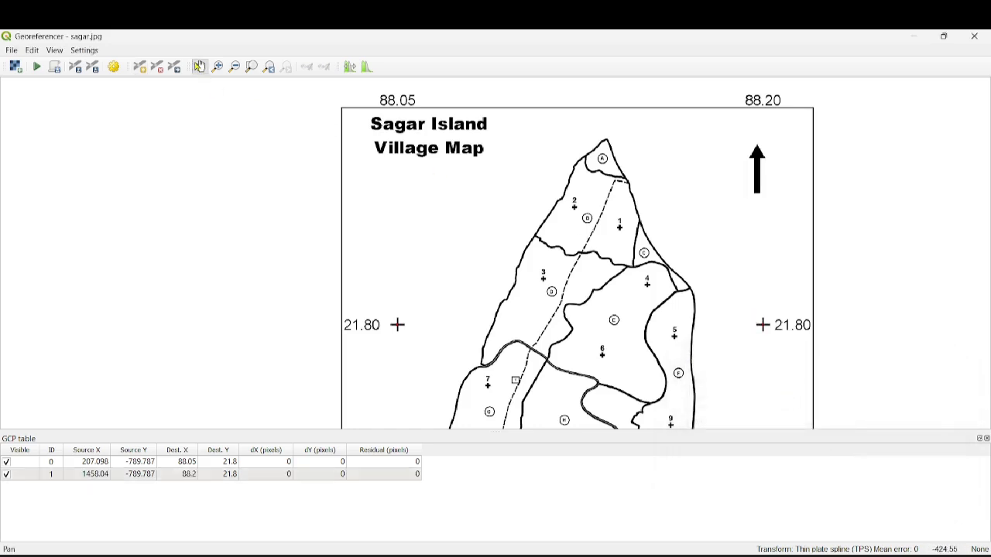
pyautogui.moveTo(578, 309); pyautogui.dragTo(583, 205)
pyautogui.moveTo(595, 265); pyautogui.dragTo(611, 164)
pyautogui.moveTo(654, 305); pyautogui.dragTo(619, 206)
pyautogui.moveTo(630, 272); pyautogui.dragTo(633, 201)
pyautogui.moveTo(750, 194); pyautogui.dragTo(676, 271)
pyautogui.moveTo(680, 154); pyautogui.dragTo(681, 250)
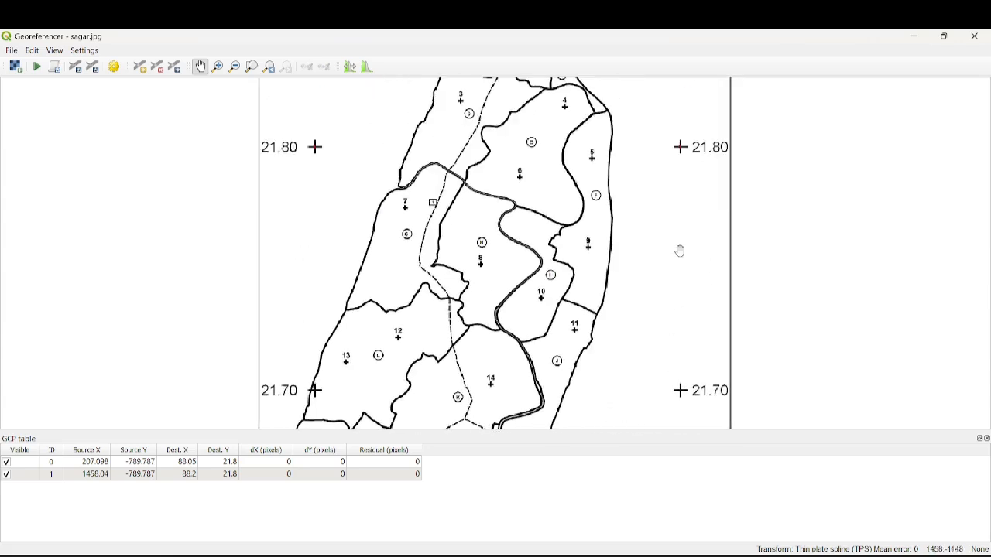
pyautogui.moveTo(667, 172); pyautogui.dragTo(664, 380)
pyautogui.moveTo(643, 223); pyautogui.dragTo(652, 274)
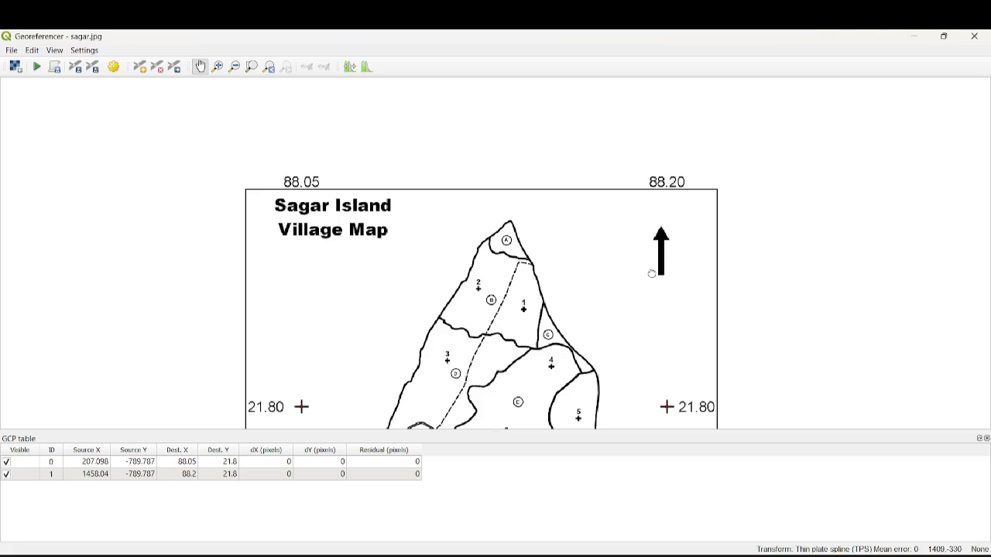
pyautogui.moveTo(652, 274); pyautogui.dragTo(655, 163)
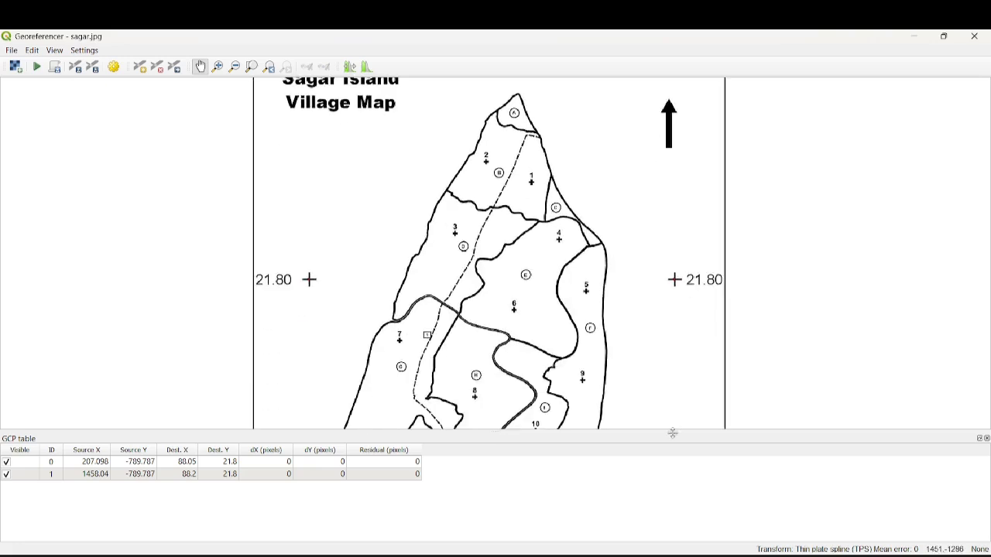
pyautogui.moveTo(672, 428); pyautogui.dragTo(670, 181)
pyautogui.moveTo(676, 318); pyautogui.dragTo(675, 245)
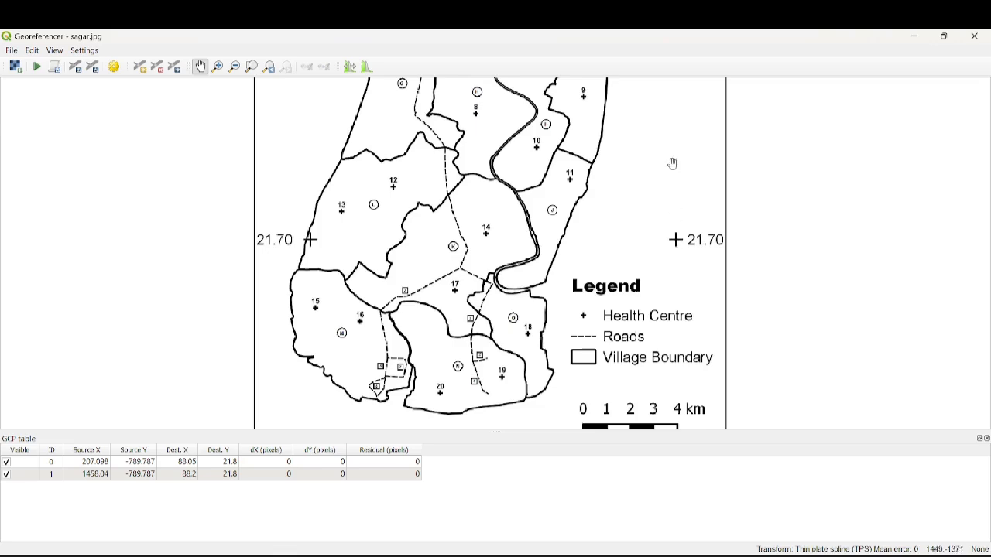
pyautogui.moveTo(670, 162); pyautogui.dragTo(653, 349)
pyautogui.moveTo(639, 234); pyautogui.dragTo(645, 104)
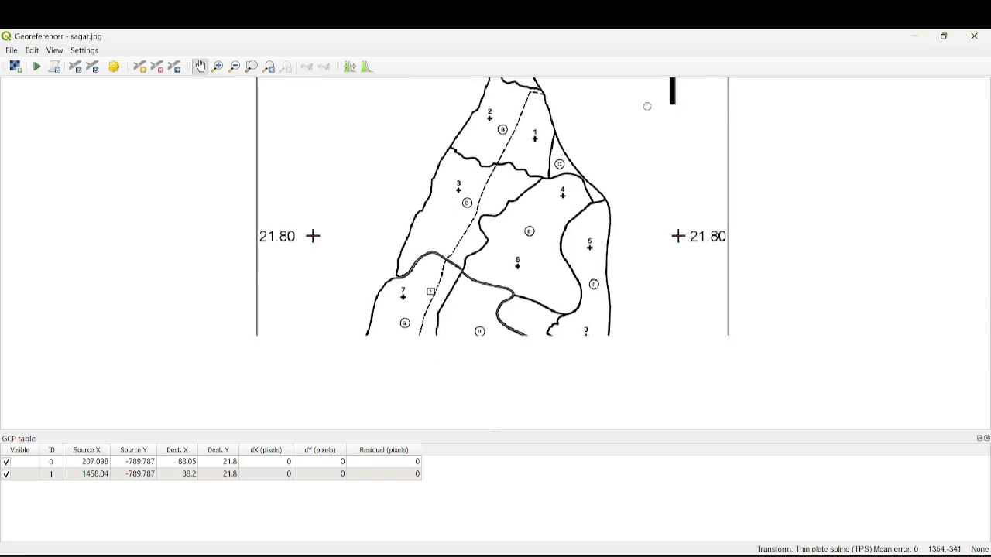
pyautogui.moveTo(659, 289); pyautogui.dragTo(662, 102)
pyautogui.moveTo(702, 288)
pyautogui.mouseDown()
pyautogui.moveTo(685, 178)
pyautogui.moveTo(654, 263)
pyautogui.mouseUp()
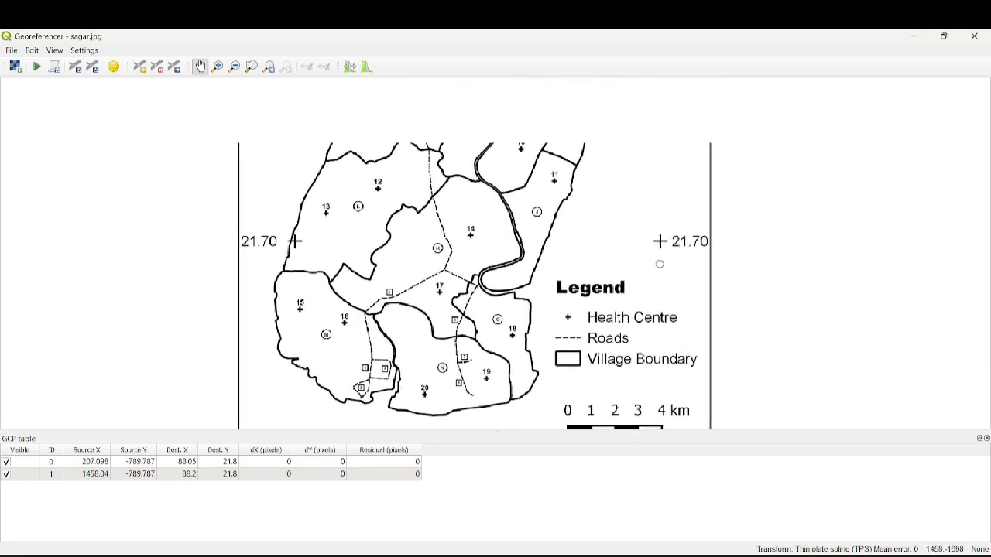
# Add a ground control point on the map's lower-right grid cross with X 88.20 and Y 21.70.
pyautogui.click(138, 69)
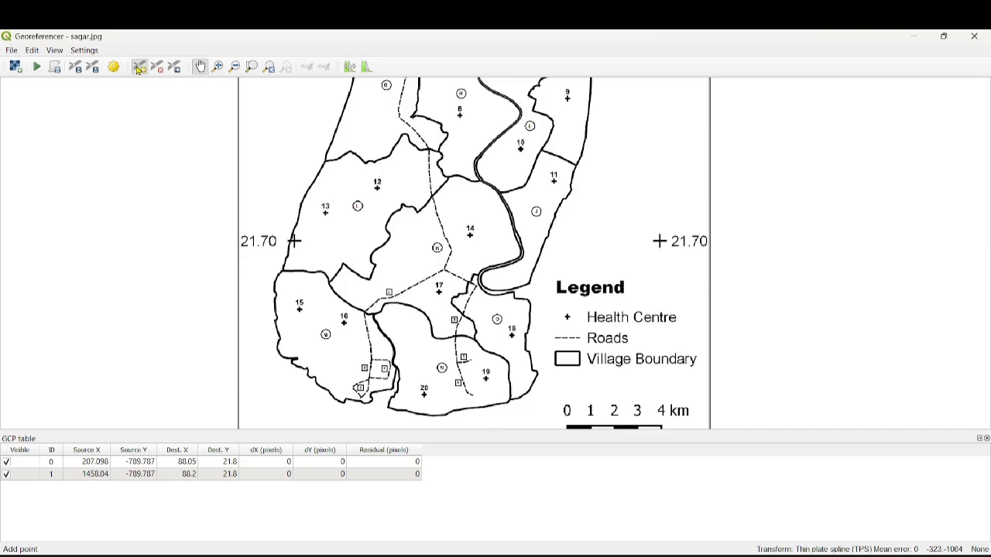
pyautogui.click(659, 241)
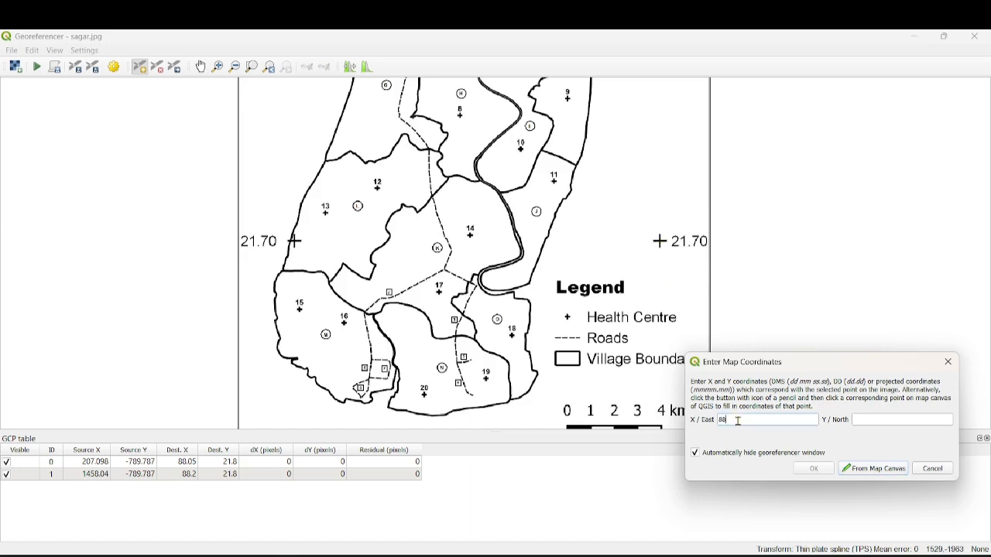
pyautogui.write('88.20')
pyautogui.click(872, 420)
pyautogui.write('21.70')
pyautogui.click(814, 469)
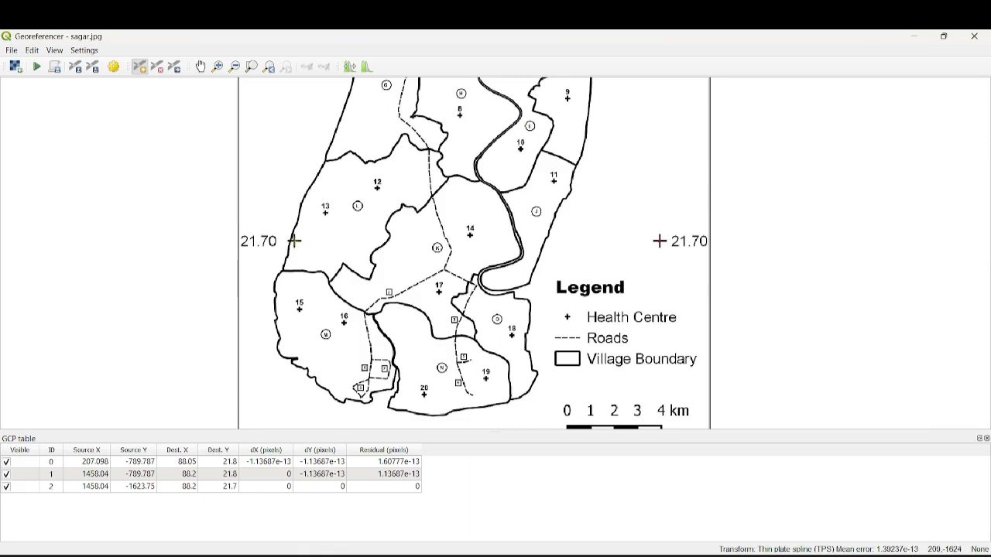
# Examine the map's longitude labels and its 21.80 and 21.70 grid crosses to identify the coordinates of the lower-left cross.
pyautogui.click(200, 68)
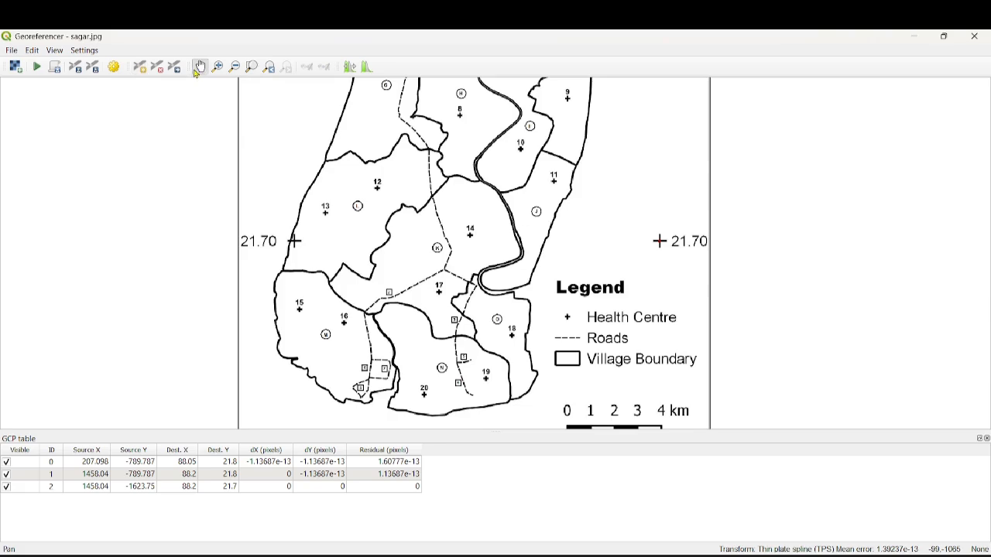
pyautogui.moveTo(287, 154); pyautogui.dragTo(325, 378)
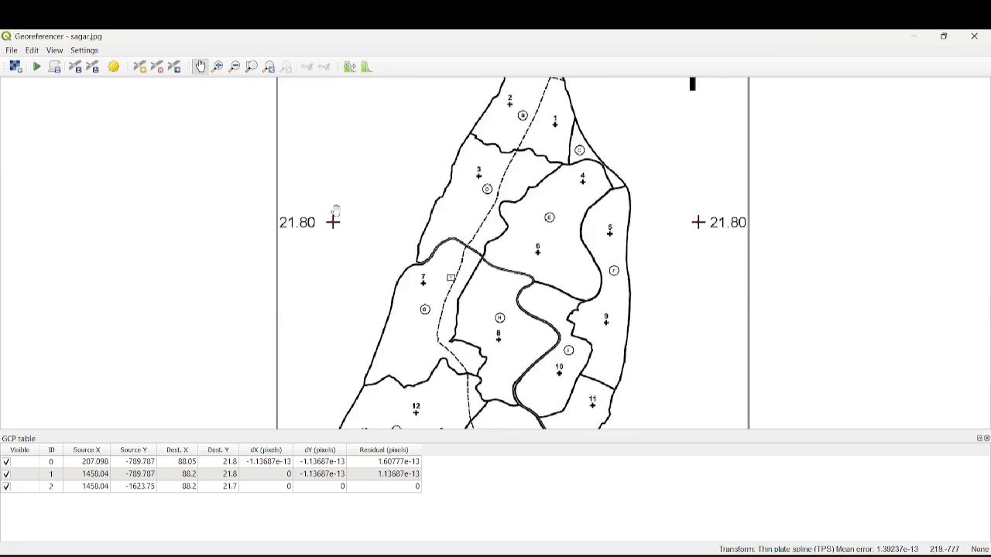
pyautogui.moveTo(335, 185); pyautogui.dragTo(301, 345)
pyautogui.moveTo(322, 238); pyautogui.dragTo(316, 264)
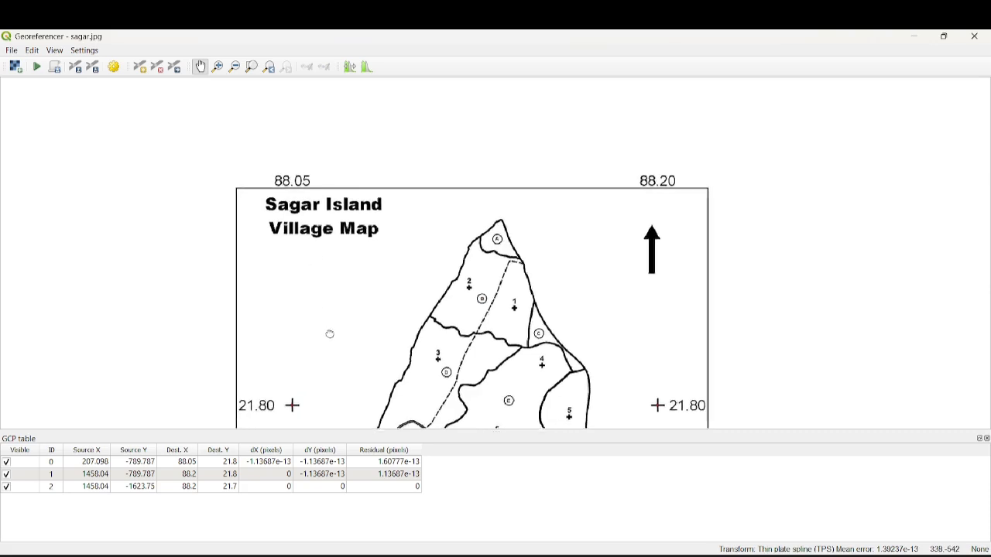
pyautogui.moveTo(330, 333); pyautogui.dragTo(332, 294)
pyautogui.moveTo(336, 328); pyautogui.dragTo(336, 308)
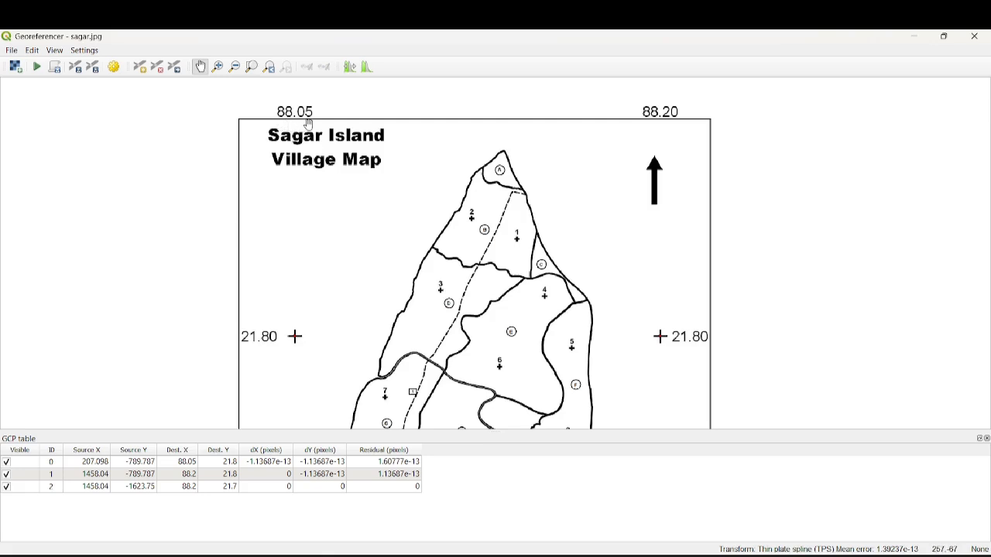
pyautogui.moveTo(331, 255); pyautogui.dragTo(358, 135)
pyautogui.moveTo(350, 291); pyautogui.dragTo(353, 199)
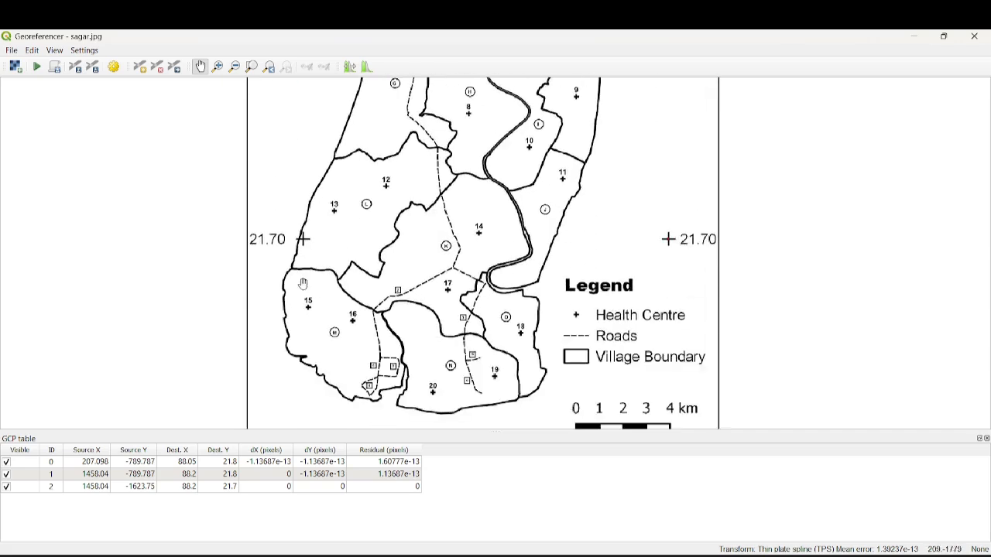
pyautogui.moveTo(303, 282); pyautogui.dragTo(333, 223)
pyautogui.scroll(1, 331, 181)
pyautogui.scroll(-1, 332, 180)
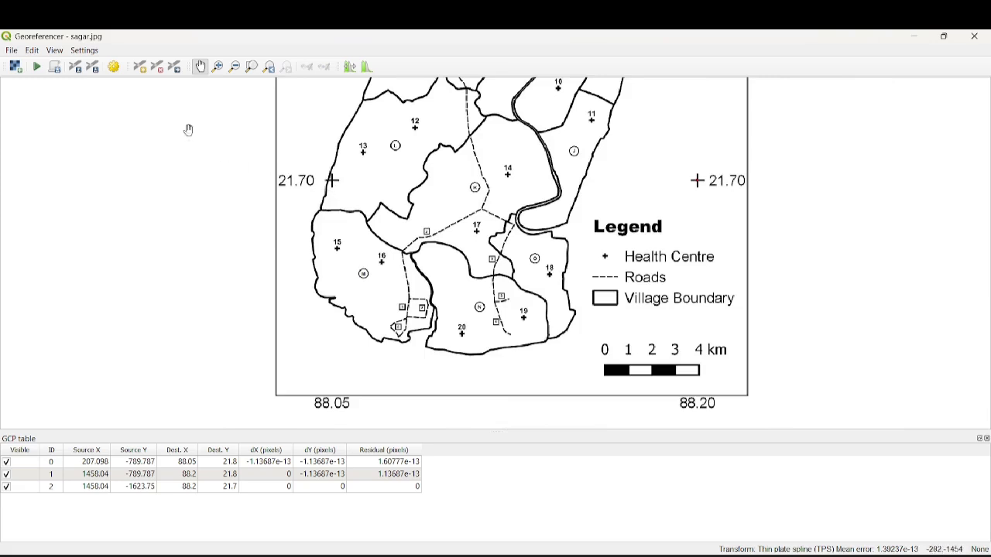
# Add a ground control point on the map's lower-left grid cross with X 88.05 and Y 21.70.
pyautogui.click(140, 67)
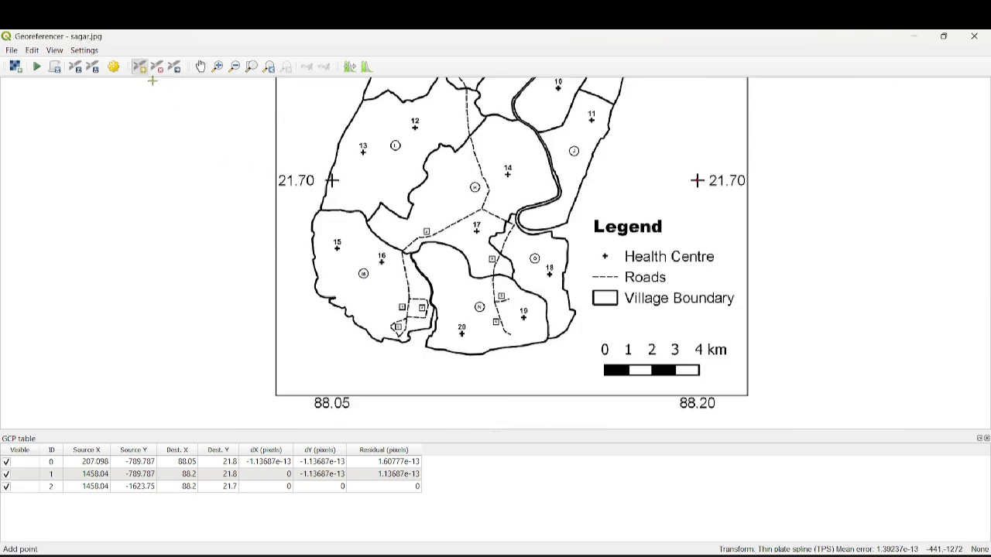
pyautogui.click(332, 180)
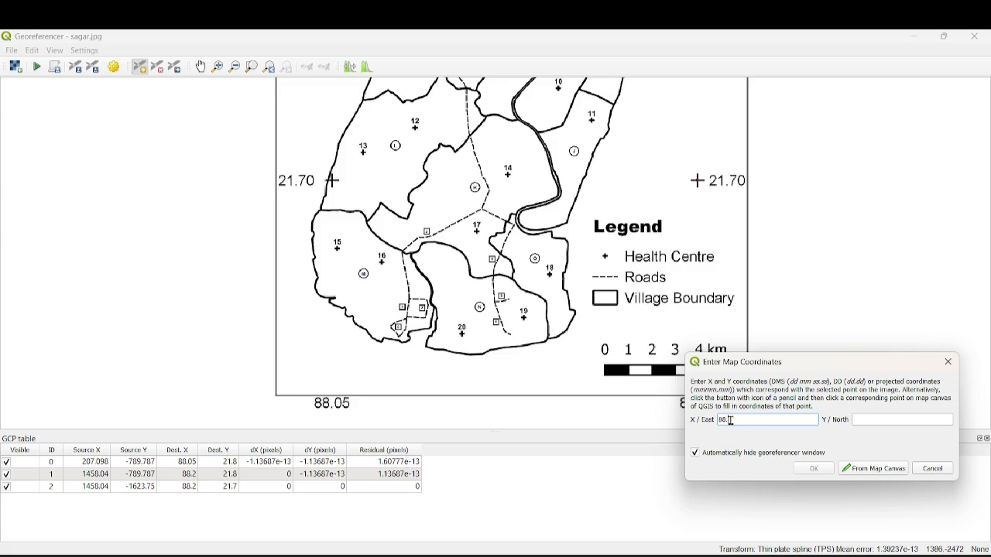
pyautogui.write('88.05')
pyautogui.click(871, 420)
pyautogui.write('21.70')
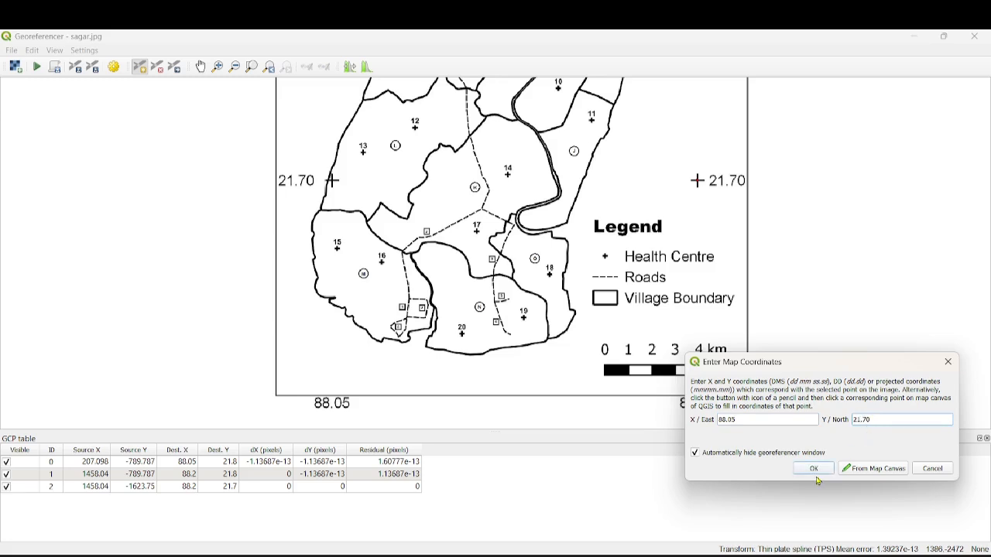
pyautogui.click(818, 471)
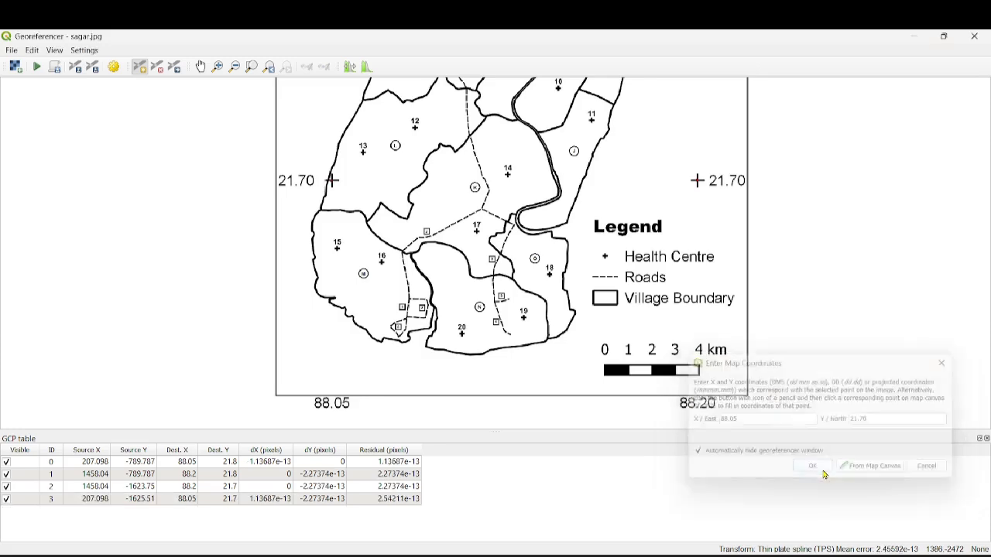
# Look over the whole map to check the control points placed on its four grid crosses.
pyautogui.click(199, 66)
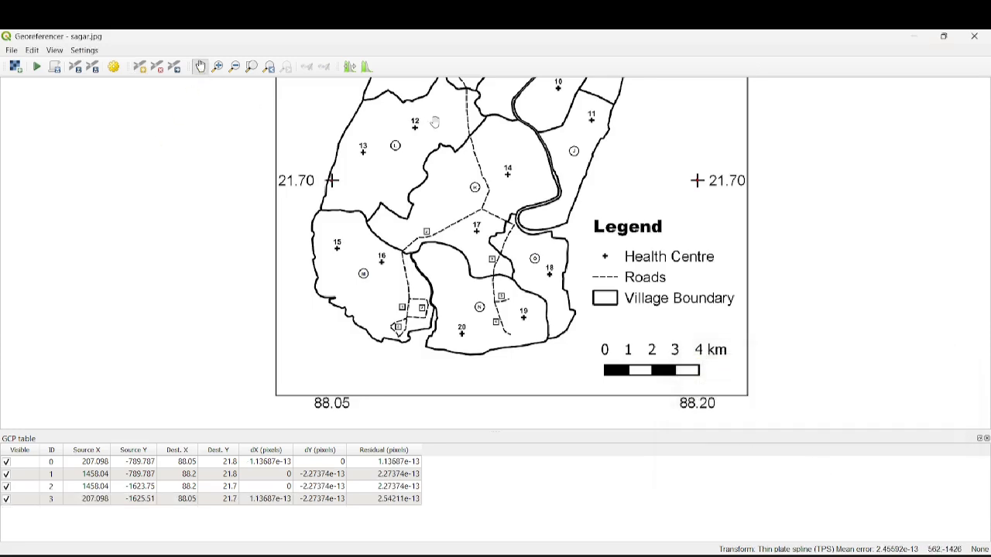
pyautogui.moveTo(435, 122); pyautogui.dragTo(438, 322)
pyautogui.moveTo(419, 168); pyautogui.dragTo(428, 277)
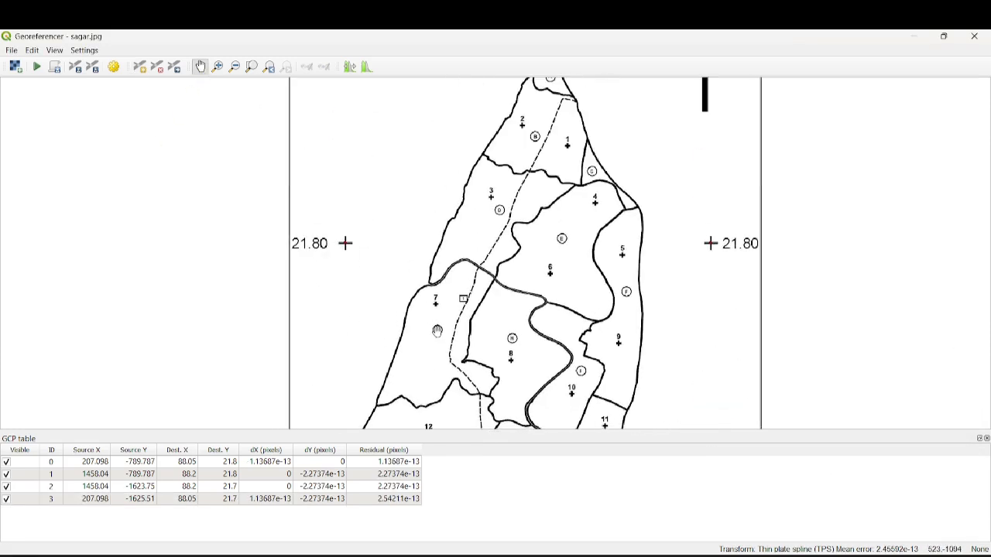
pyautogui.moveTo(438, 334); pyautogui.dragTo(412, 162)
pyautogui.moveTo(451, 297); pyautogui.dragTo(458, 210)
pyautogui.moveTo(474, 284); pyautogui.dragTo(485, 245)
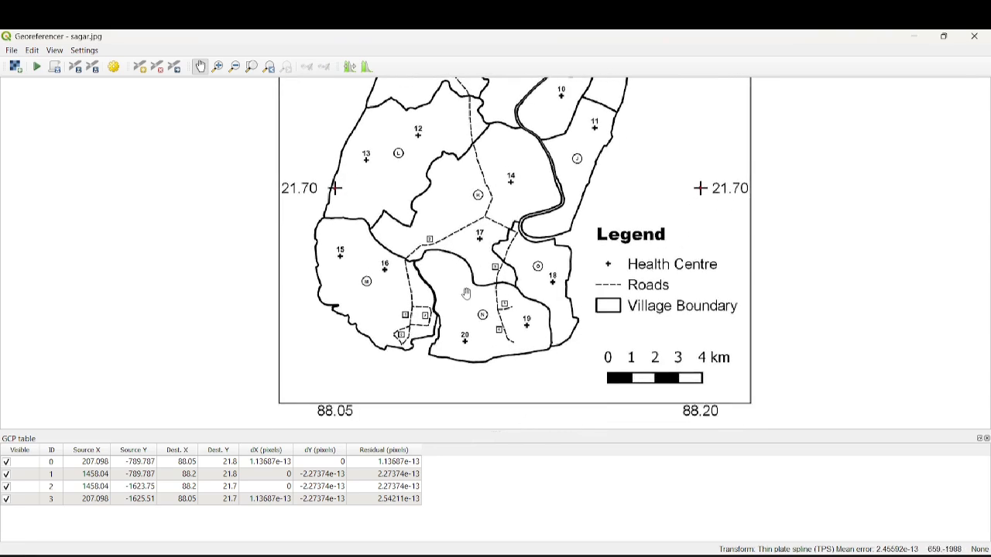
pyautogui.moveTo(469, 157); pyautogui.dragTo(472, 310)
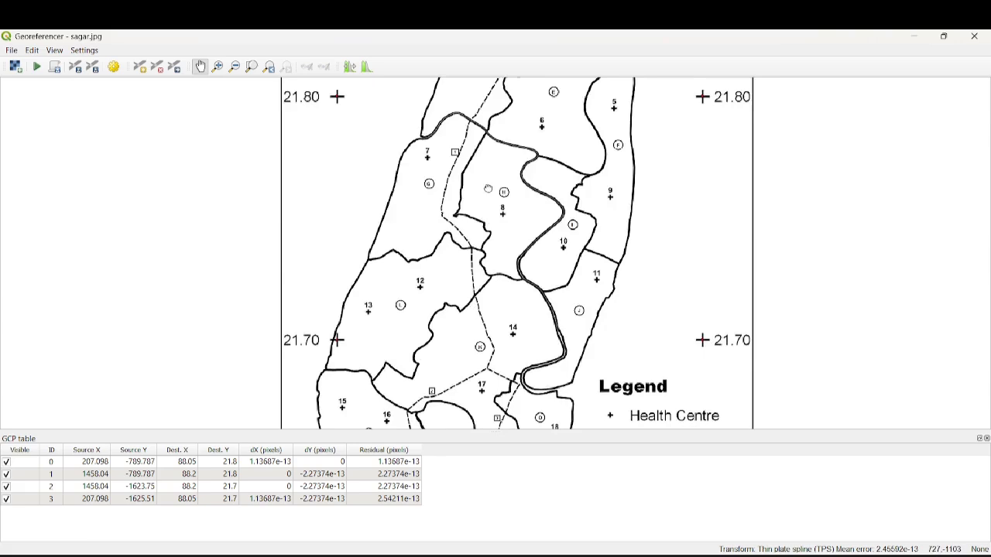
pyautogui.moveTo(488, 188); pyautogui.dragTo(492, 344)
pyautogui.moveTo(495, 263); pyautogui.dragTo(501, 232)
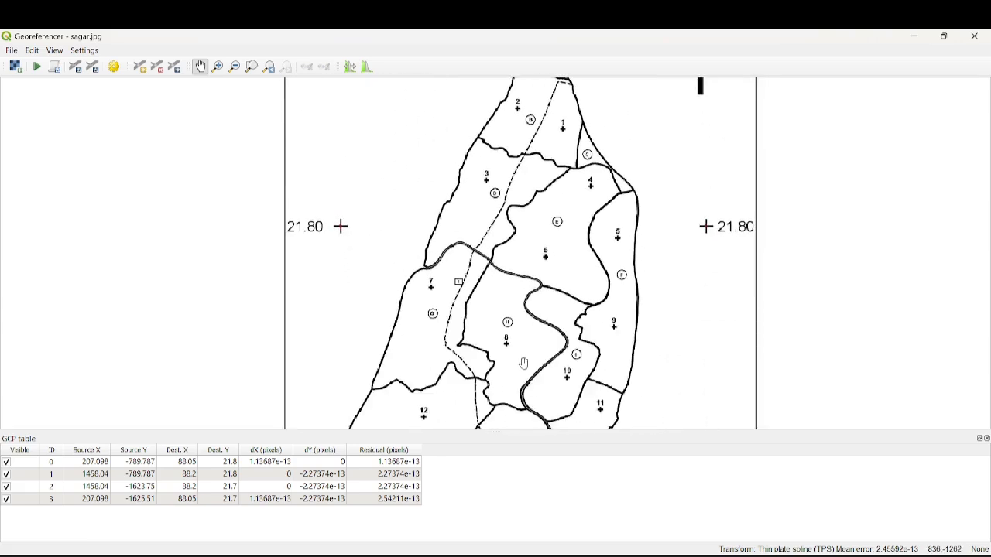
pyautogui.moveTo(518, 371); pyautogui.dragTo(551, 237)
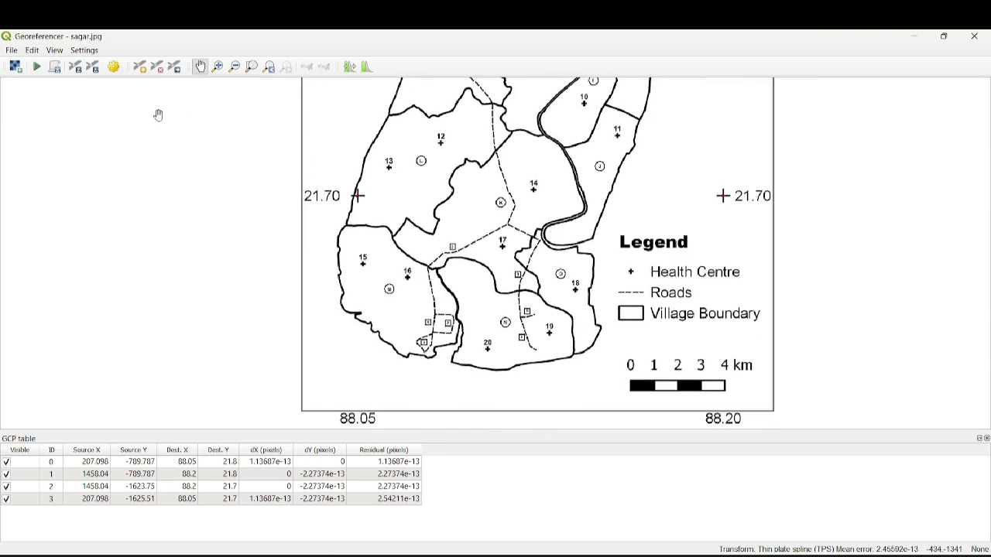
# Configure the transformation with Thin Plate Spline, Nearest neighbour resampling, EPSG:4326 - WGS 84, output raster sagar_modified.tif and no compression.
pyautogui.click(113, 68)
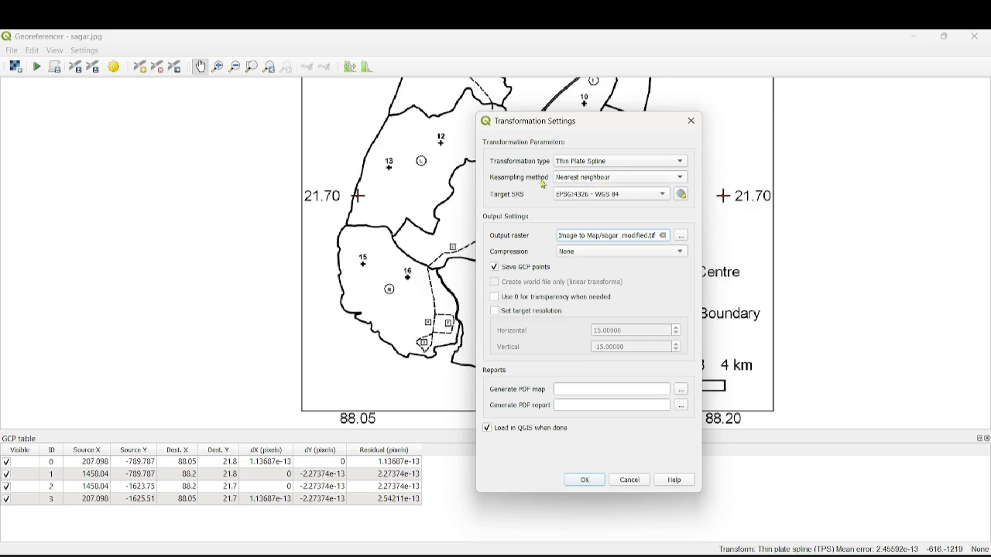
pyautogui.click(579, 181)
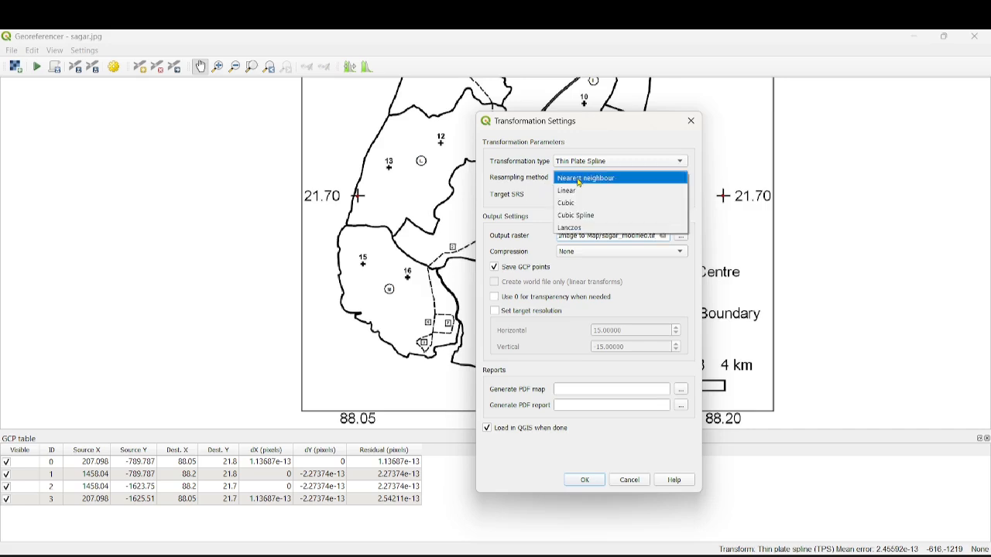
pyautogui.click(582, 180)
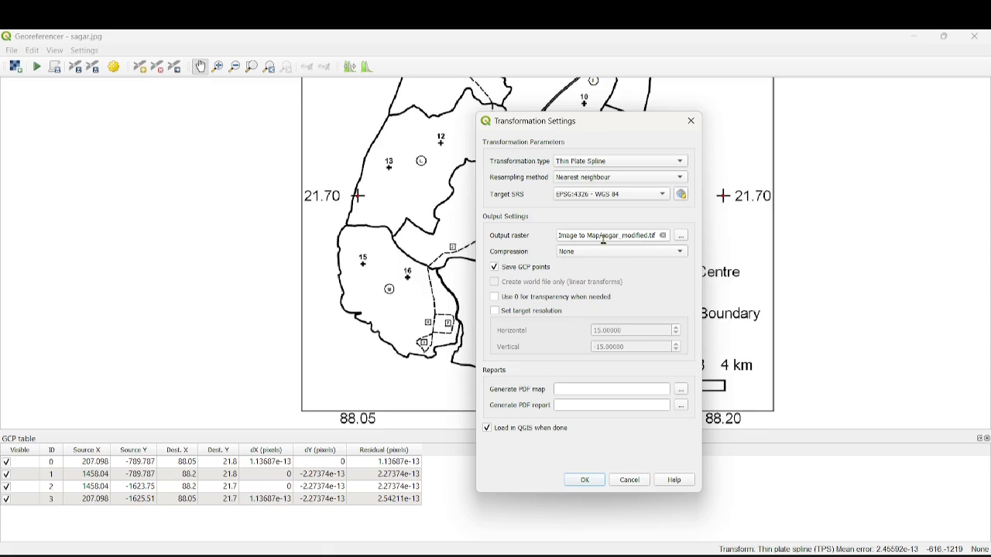
pyautogui.moveTo(602, 238); pyautogui.dragTo(618, 241)
pyautogui.moveTo(622, 238); pyautogui.dragTo(649, 238)
pyautogui.click(641, 251)
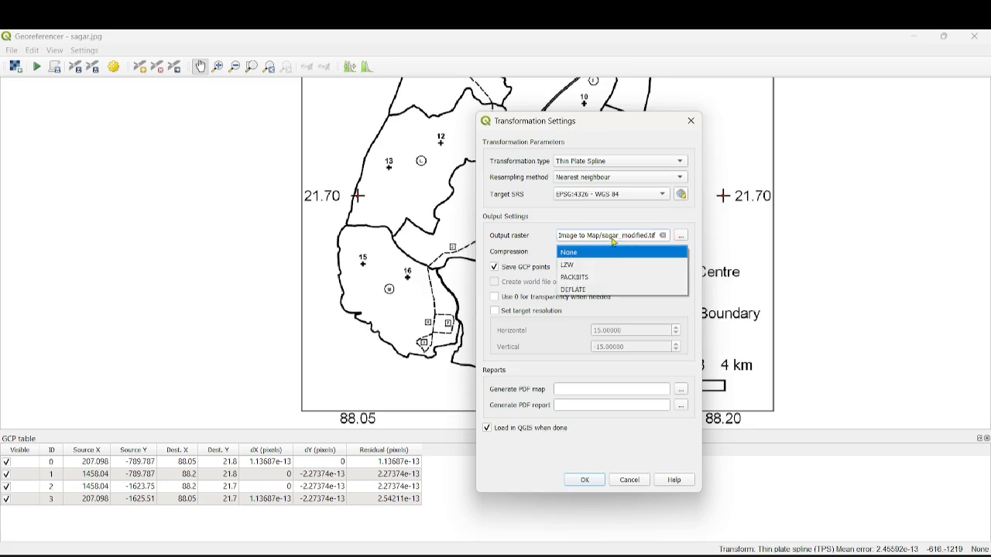
pyautogui.click(614, 241)
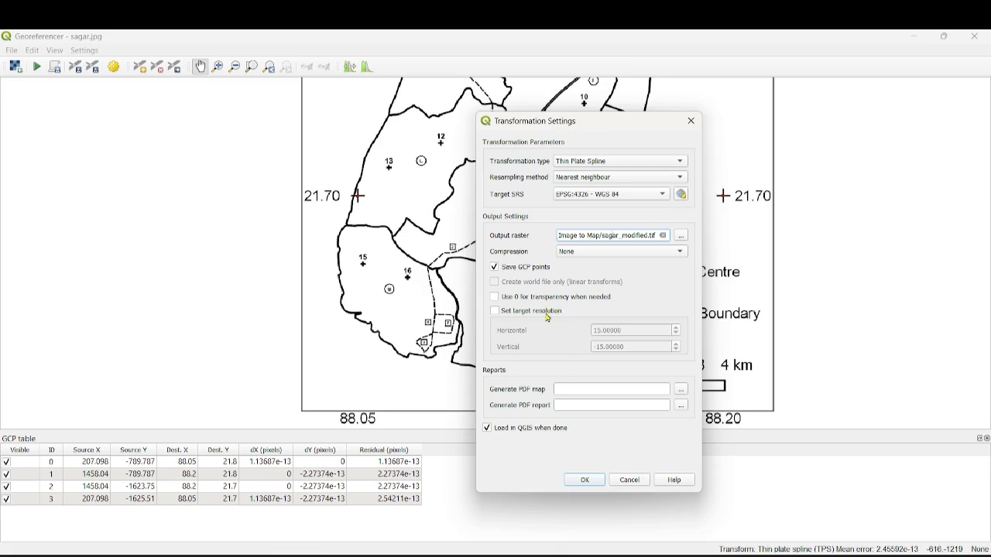
pyautogui.click(584, 481)
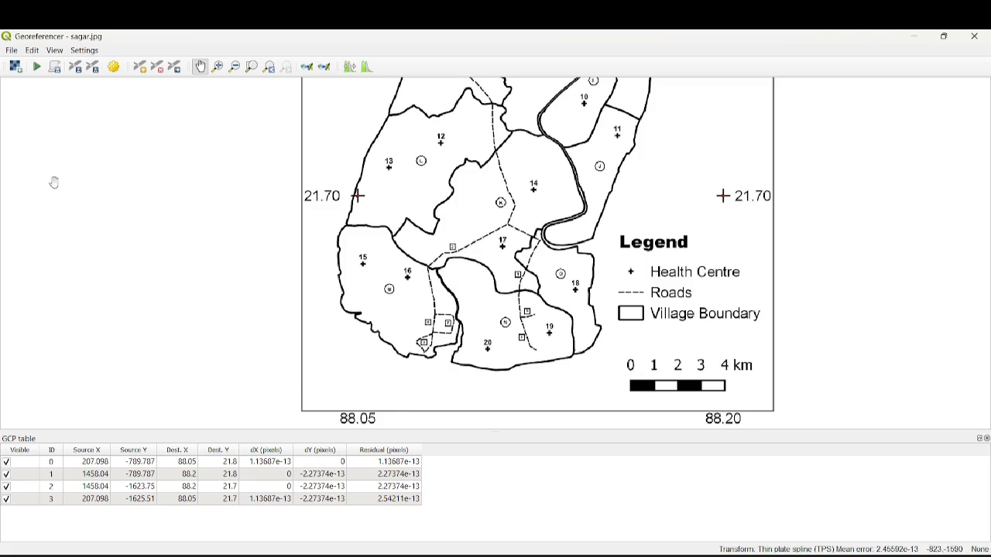
# Run the georeferencing and return to the main project window to compare the sagar_modified layer with the original sagar layer.
pyautogui.click(36, 70)
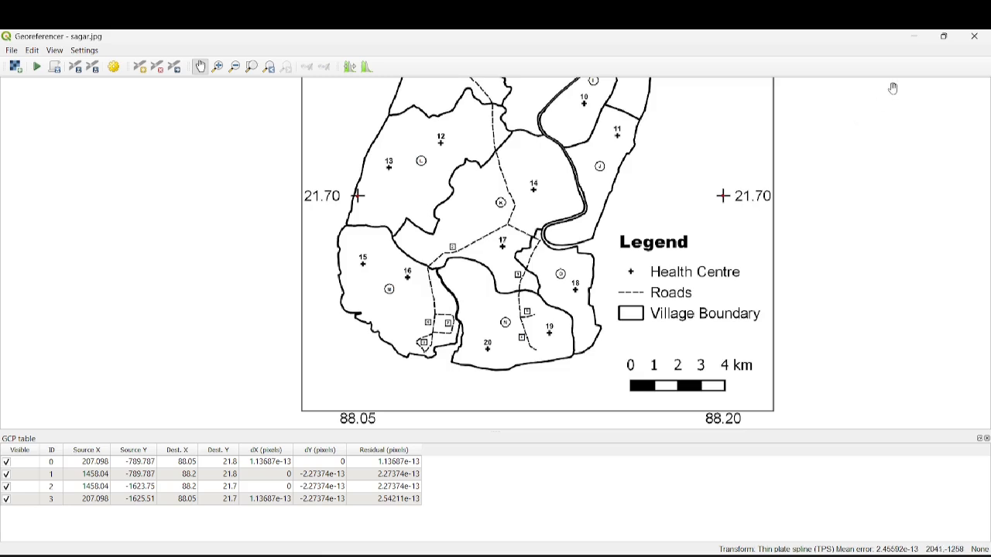
pyautogui.click(915, 39)
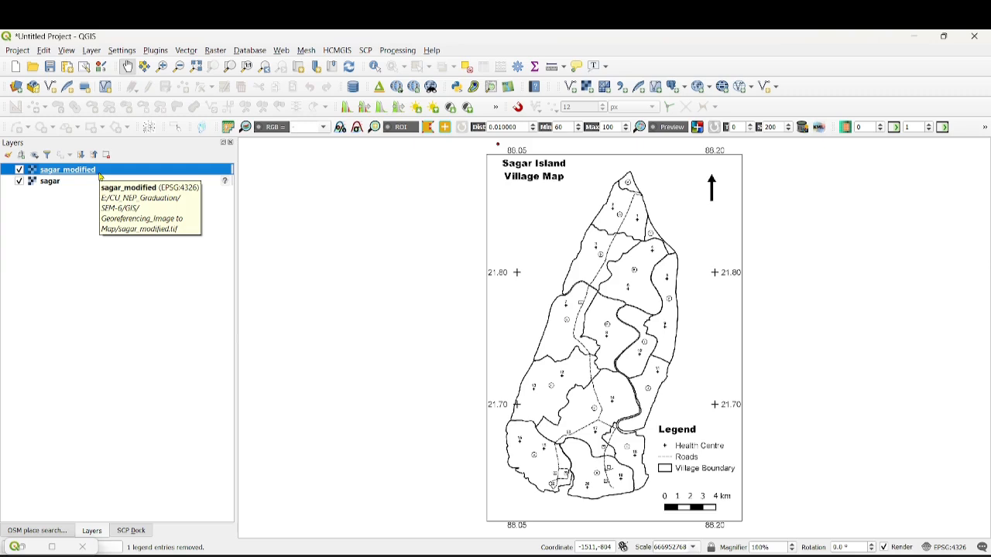
pyautogui.click(68, 185)
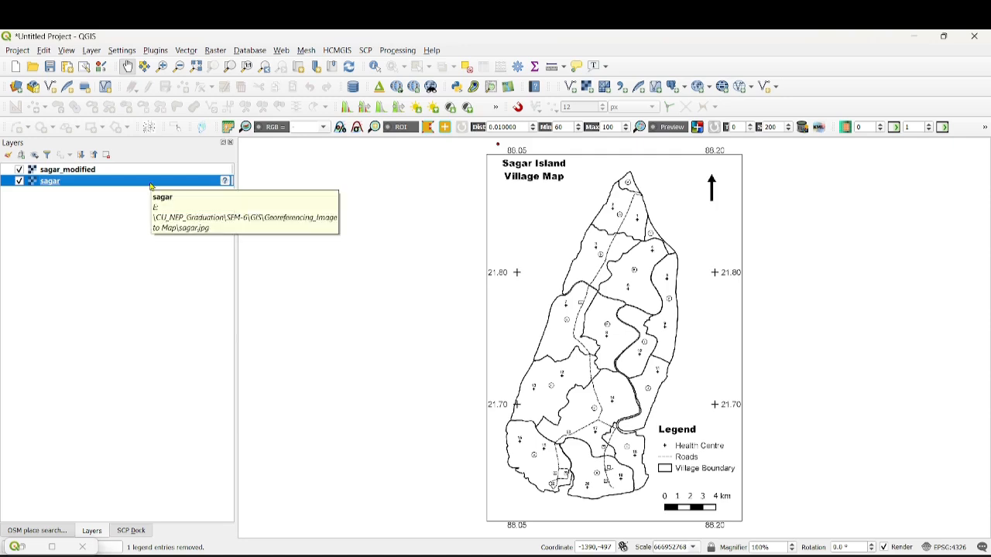
pyautogui.click(56, 173)
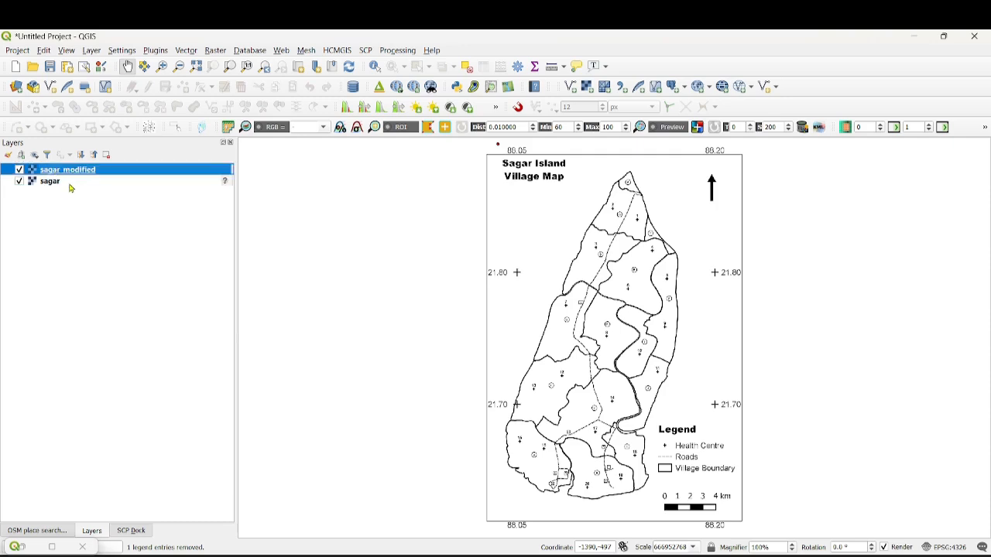
pyautogui.click(72, 184)
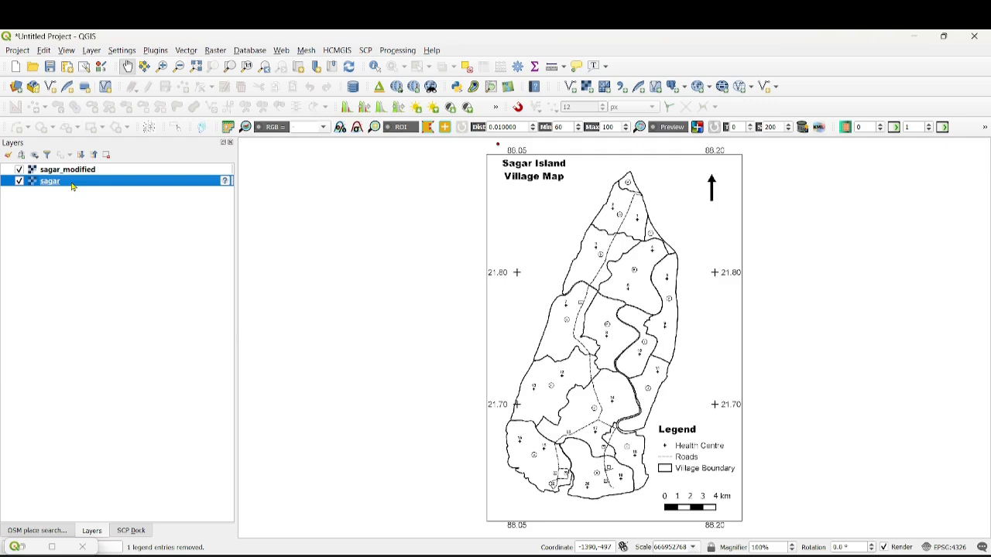
# Hide the original sagar layer and zoom the map to the full extent of sagar_modified.
pyautogui.click(20, 183)
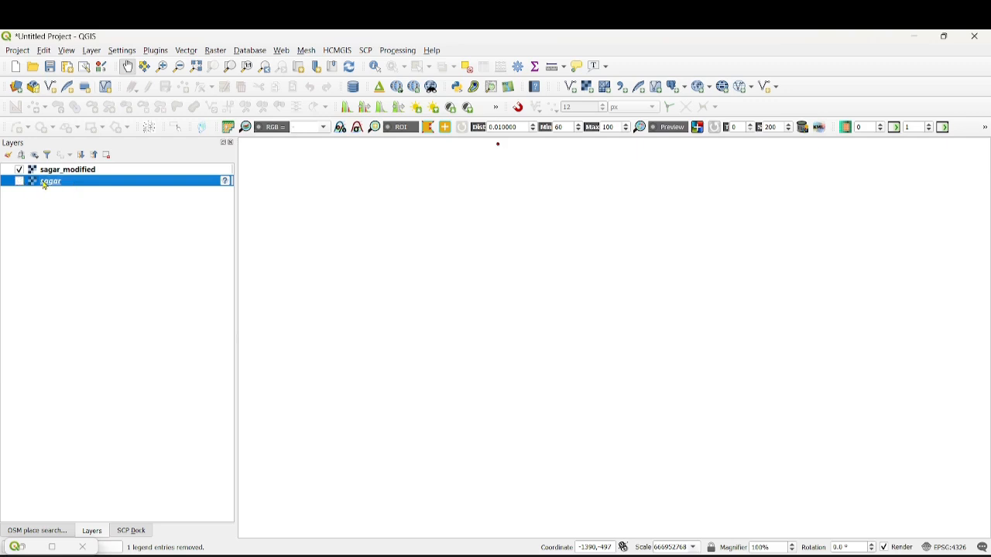
pyautogui.click(66, 172)
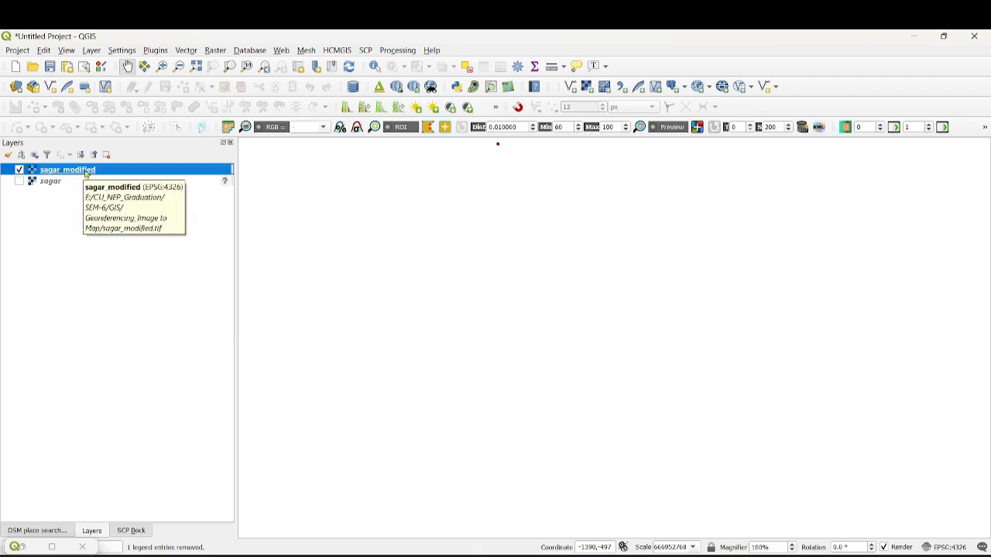
pyautogui.click(195, 66)
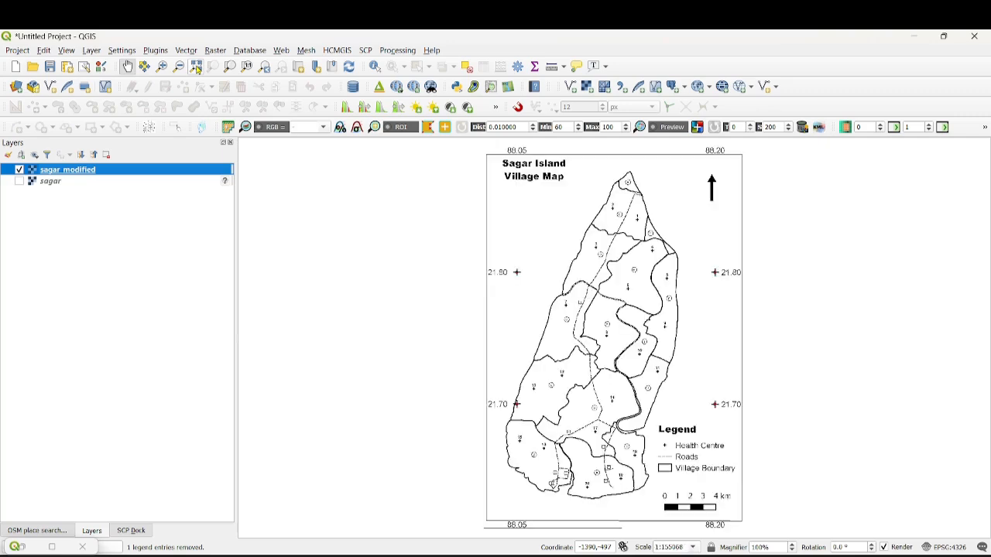